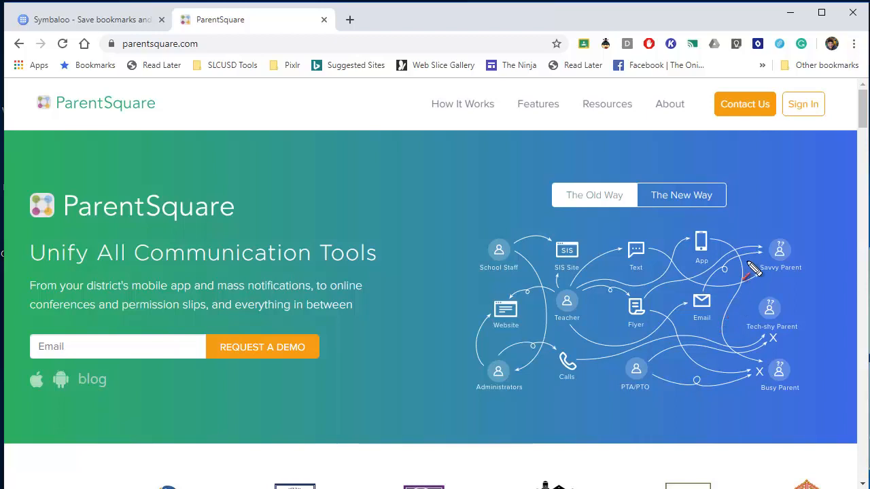
Sign in to ParentSquare with the Google account.
{"action": "key", "text": "Escape"}
{"action": "left_click", "coordinate": [797, 113]}
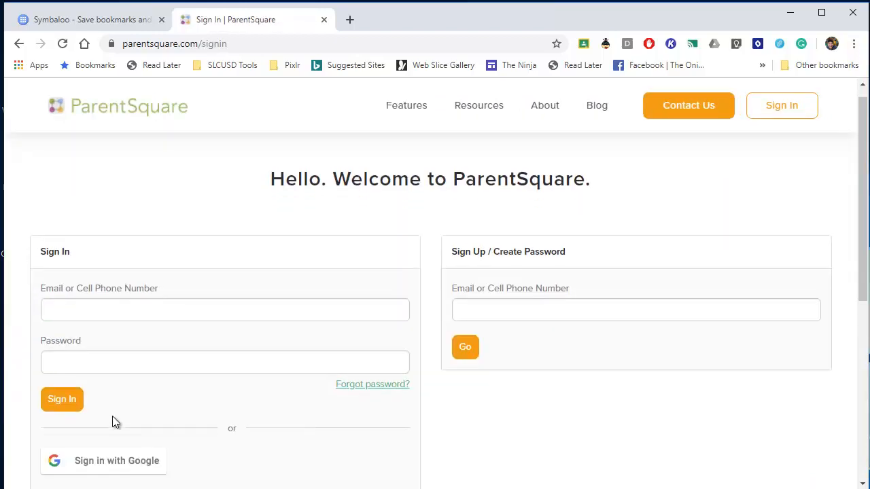
{"action": "scroll", "coordinate": [111, 418], "scroll_direction": "down", "scroll_amount": 1}
{"action": "left_click", "coordinate": [116, 410]}
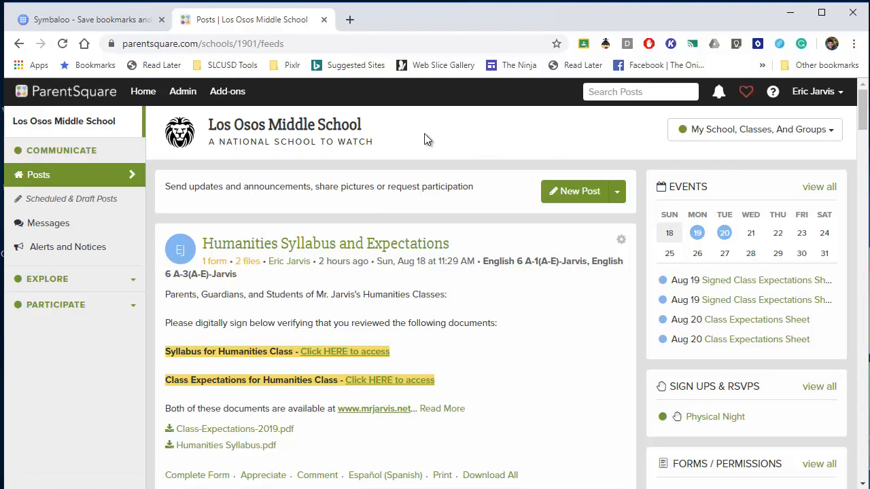
Open the Groups page of Los Osos Middle School.
{"action": "left_click_drag", "start_coordinate": [426, 139], "coordinate": [95, 297]}
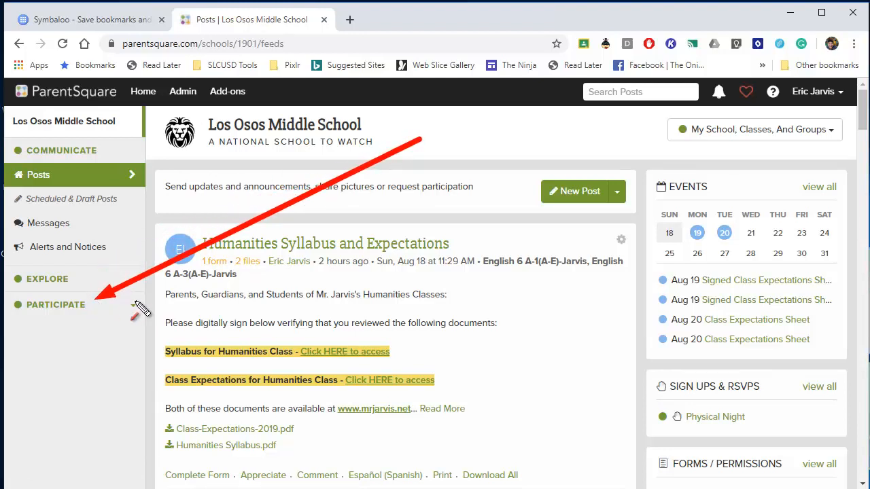
{"action": "key", "text": "Escape"}
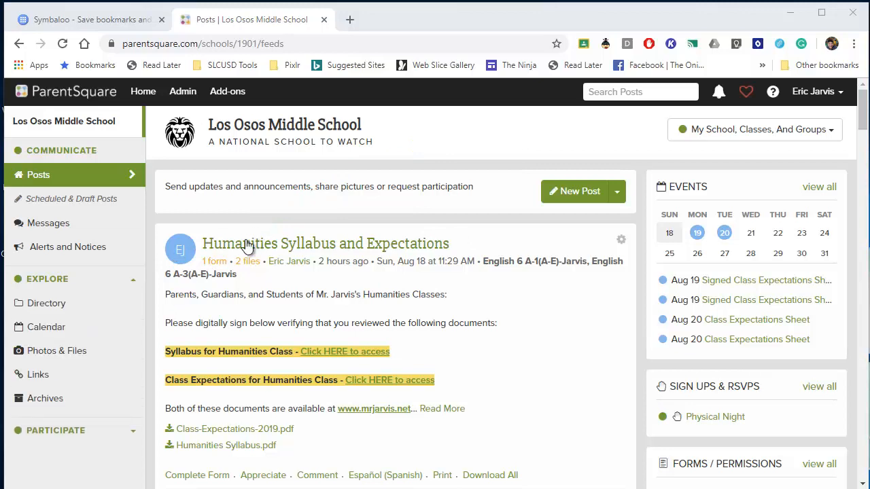
{"action": "left_click", "coordinate": [55, 427]}
{"action": "scroll", "coordinate": [68, 441], "scroll_direction": "down", "scroll_amount": 1}
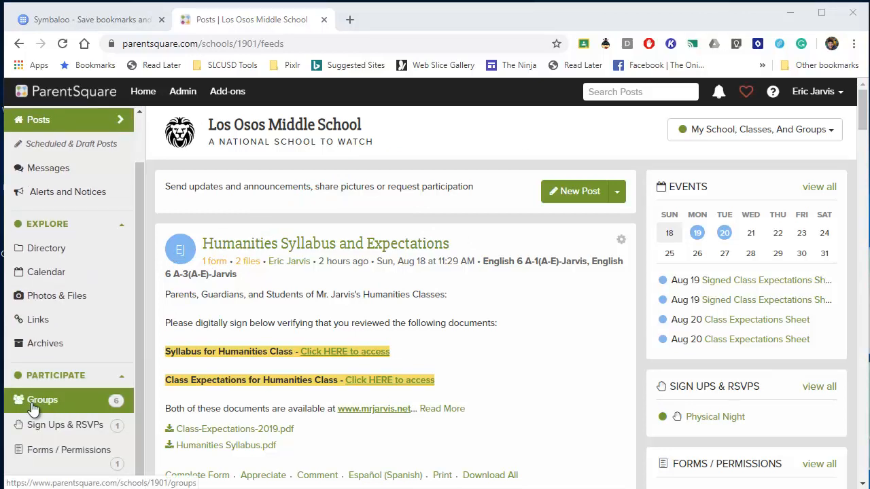
{"action": "left_click", "coordinate": [73, 402]}
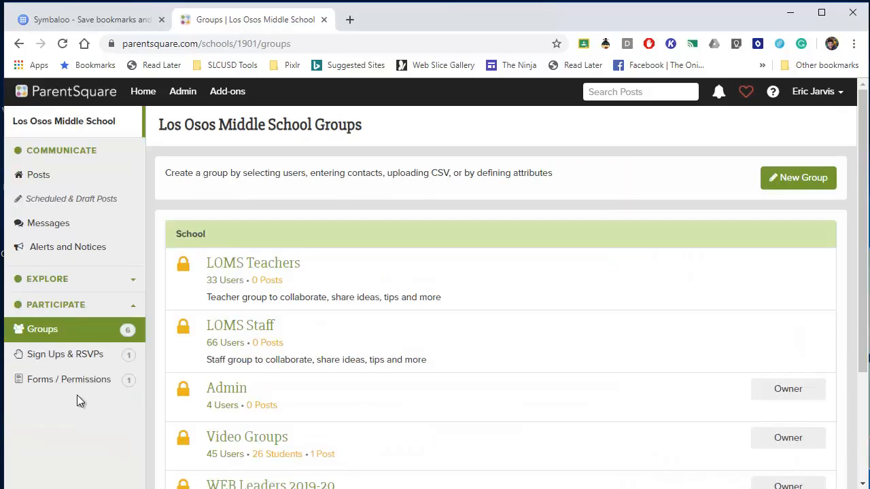
Start a new post in the LOMS Teachers group and review its notification options.
{"action": "scroll", "coordinate": [471, 291], "scroll_direction": "down", "scroll_amount": 2}
{"action": "scroll", "coordinate": [471, 288], "scroll_direction": "up", "scroll_amount": 1}
{"action": "scroll", "coordinate": [467, 292], "scroll_direction": "up", "scroll_amount": 1}
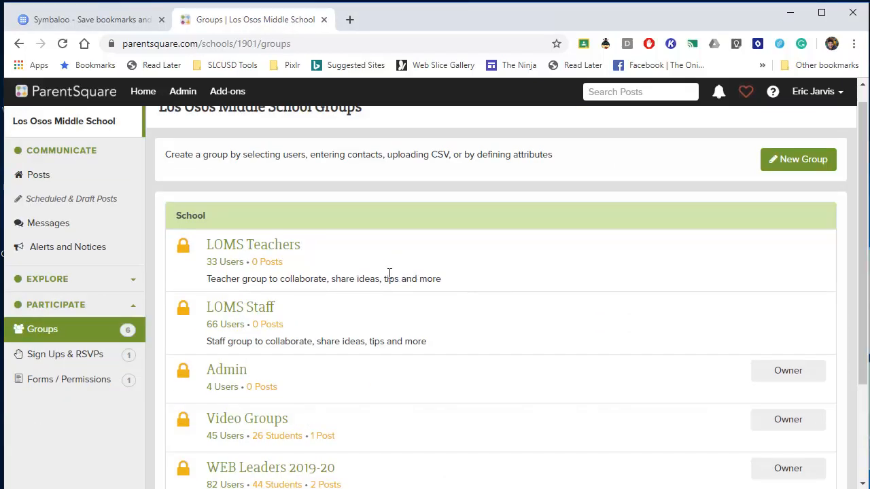
{"action": "left_click", "coordinate": [280, 247]}
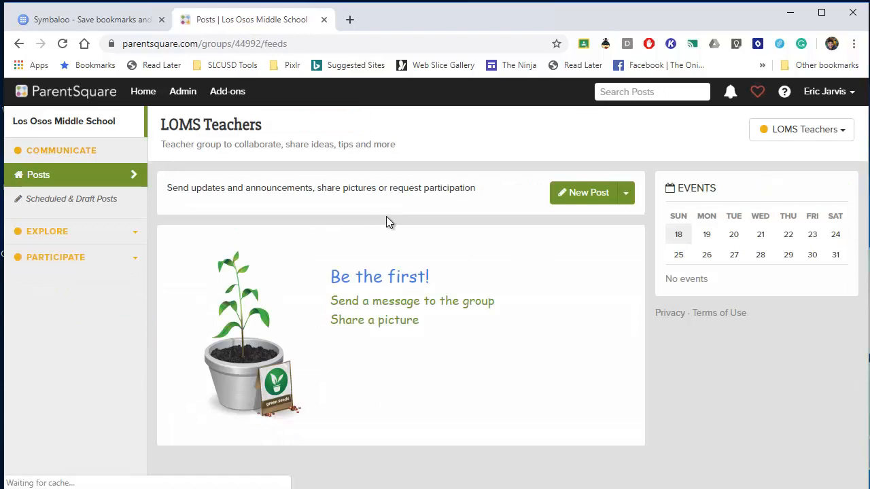
{"action": "left_click", "coordinate": [582, 208]}
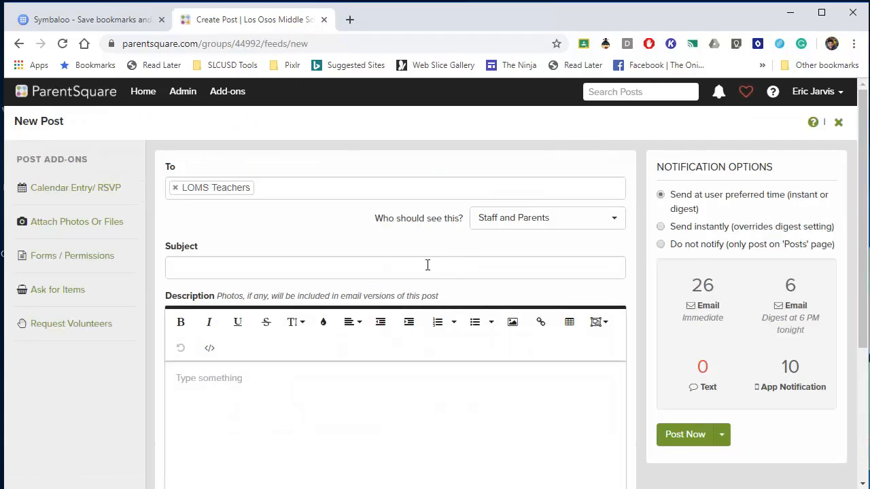
{"action": "left_click", "coordinate": [427, 265]}
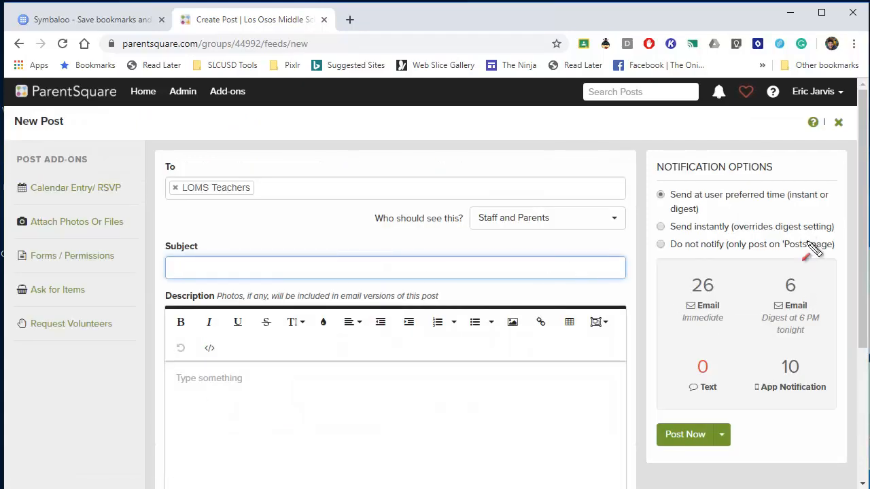
{"action": "left_click_drag", "start_coordinate": [806, 235], "coordinate": [798, 279]}
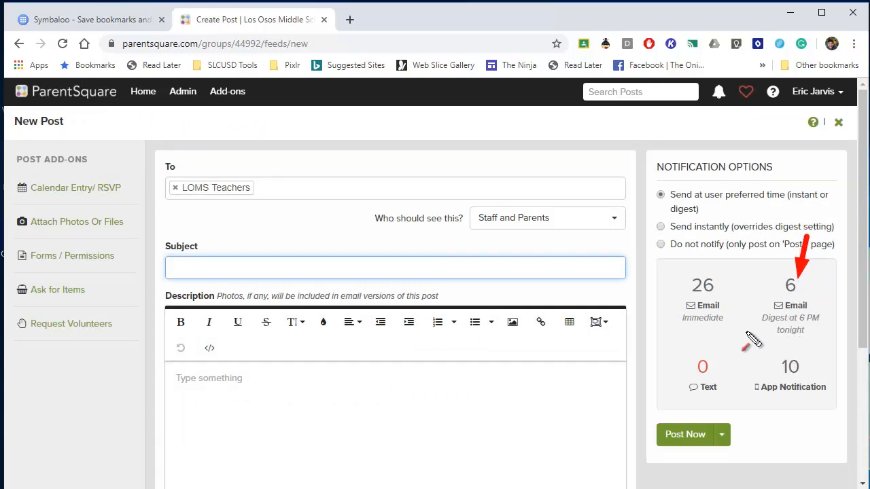
{"action": "left_click_drag", "start_coordinate": [746, 331], "coordinate": [779, 360]}
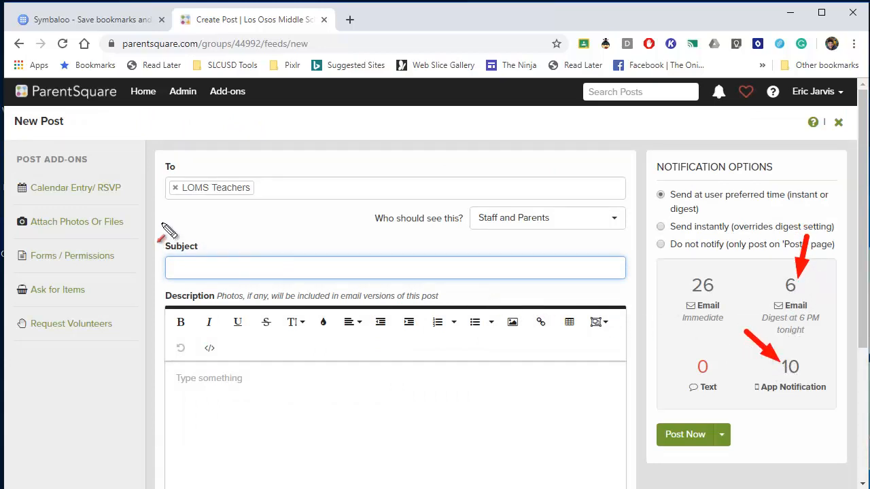
{"action": "key", "text": "Escape"}
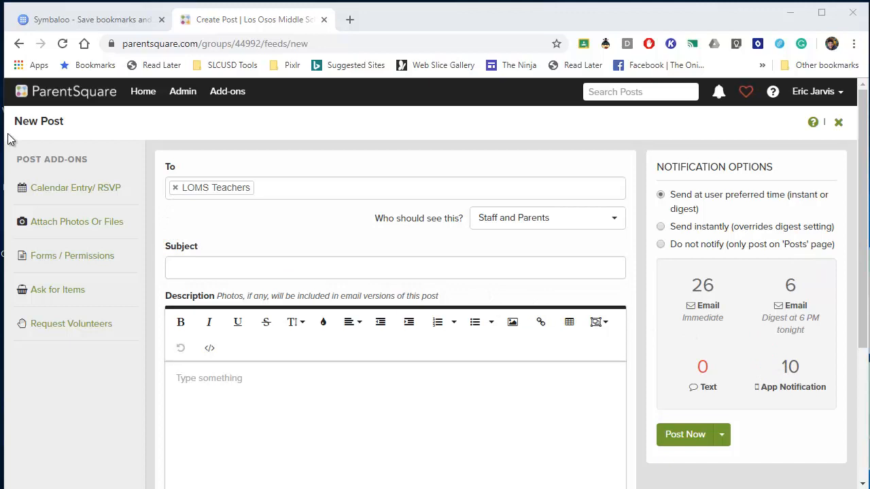
Return to the school's groups list without posting and open the WEB Leaders 2019-20 group.
{"action": "key", "text": "alt+Left"}
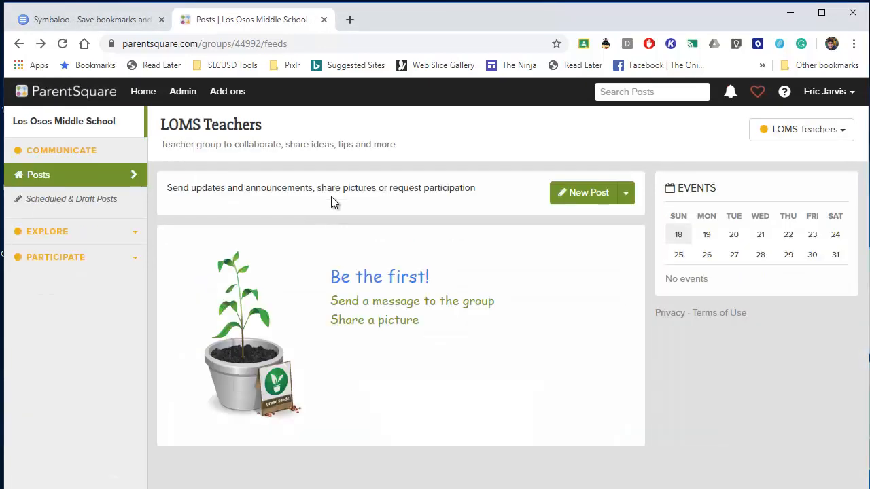
{"action": "key", "text": "alt+Left"}
{"action": "scroll", "coordinate": [375, 253], "scroll_direction": "down", "scroll_amount": 2}
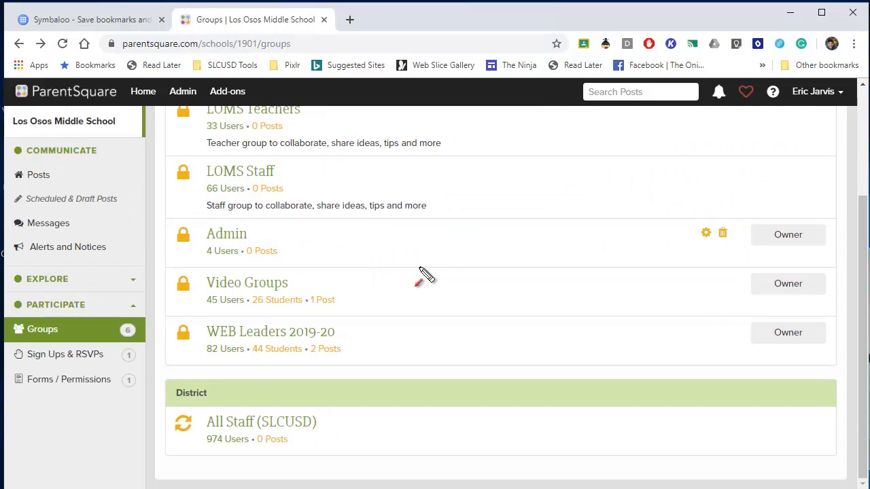
{"action": "left_click_drag", "start_coordinate": [445, 246], "coordinate": [367, 299]}
{"action": "left_click_drag", "start_coordinate": [314, 322], "coordinate": [301, 324]}
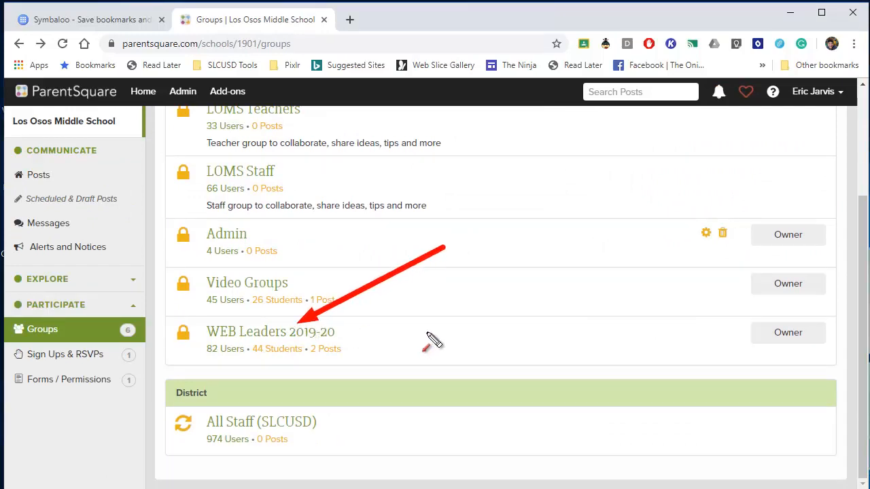
{"action": "key", "text": "Escape"}
{"action": "left_click", "coordinate": [260, 334]}
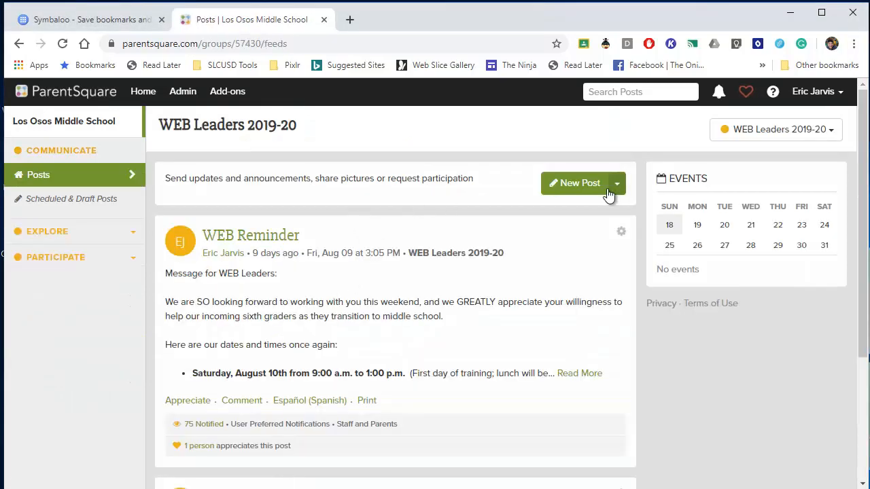
Start a new post to the WEB Leaders 2019-20 group and add Students to those who should see it.
{"action": "left_click", "coordinate": [576, 189]}
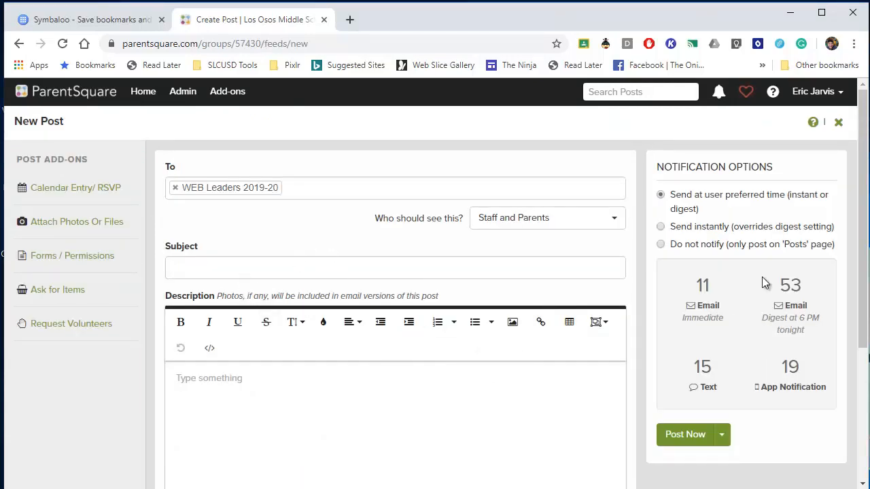
{"action": "left_click", "coordinate": [568, 219]}
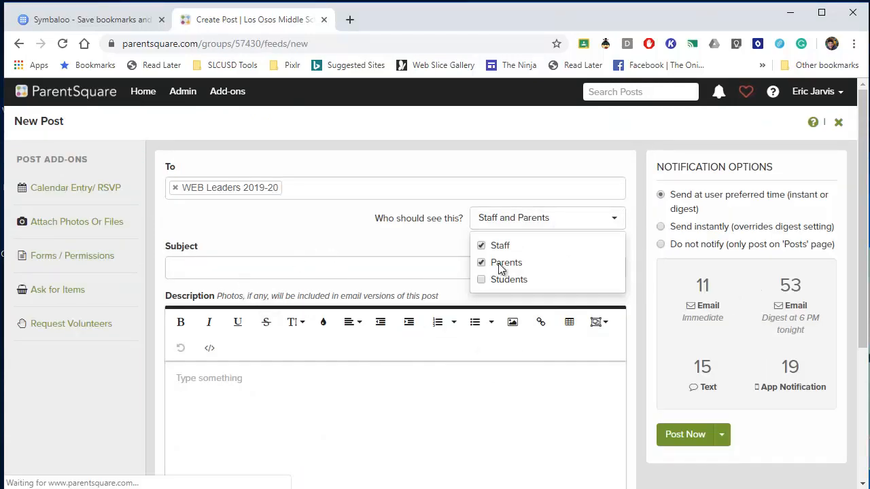
{"action": "left_click", "coordinate": [481, 281]}
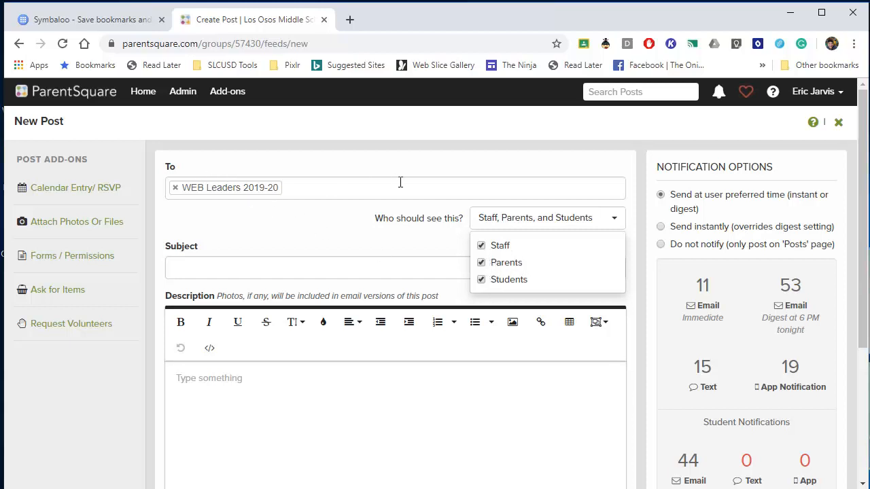
Leave the unsent post, go back to the groups list and open WEB Leaders 2019-20 for editing.
{"action": "key", "text": "alt+Left"}
{"action": "scroll", "coordinate": [373, 234], "scroll_direction": "down", "scroll_amount": 2}
{"action": "key", "text": "alt+Left"}
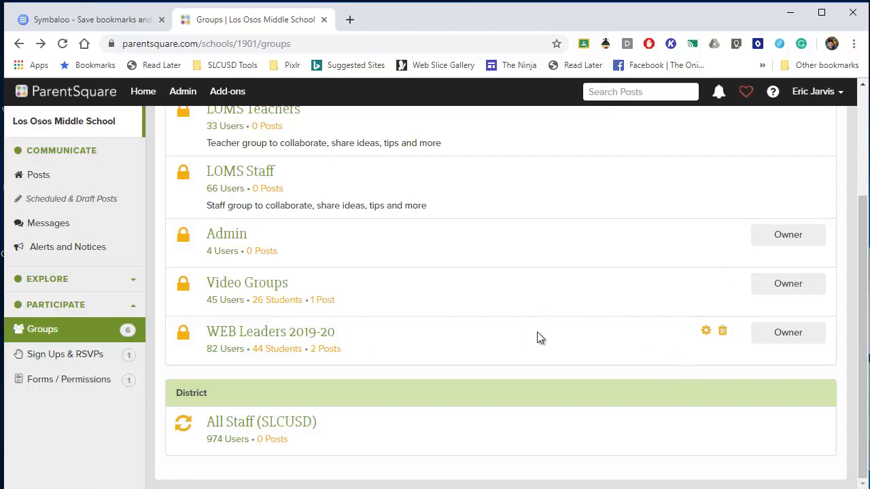
{"action": "left_click", "coordinate": [706, 332]}
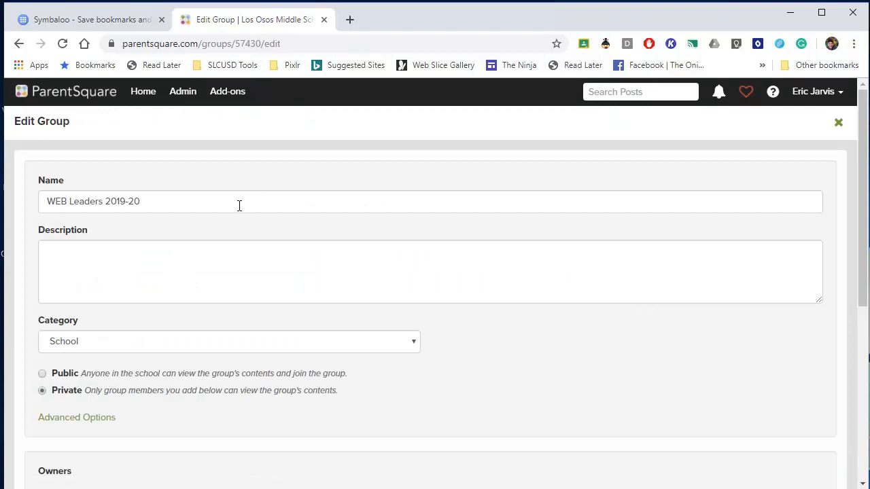
Review the group's public and private setting and reveal its advanced options for member posting and comments.
{"action": "scroll", "coordinate": [234, 247], "scroll_direction": "down", "scroll_amount": 2}
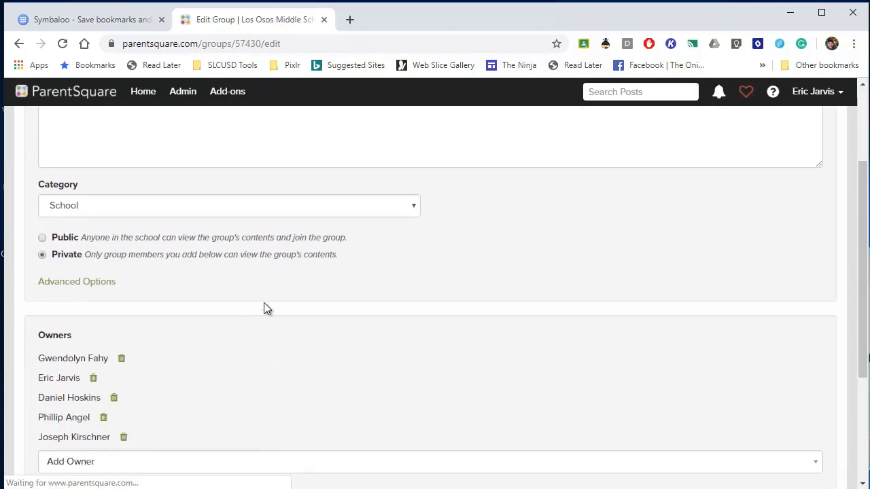
{"action": "key", "text": "ctrl+shift+d"}
{"action": "left_click_drag", "start_coordinate": [293, 305], "coordinate": [119, 266]}
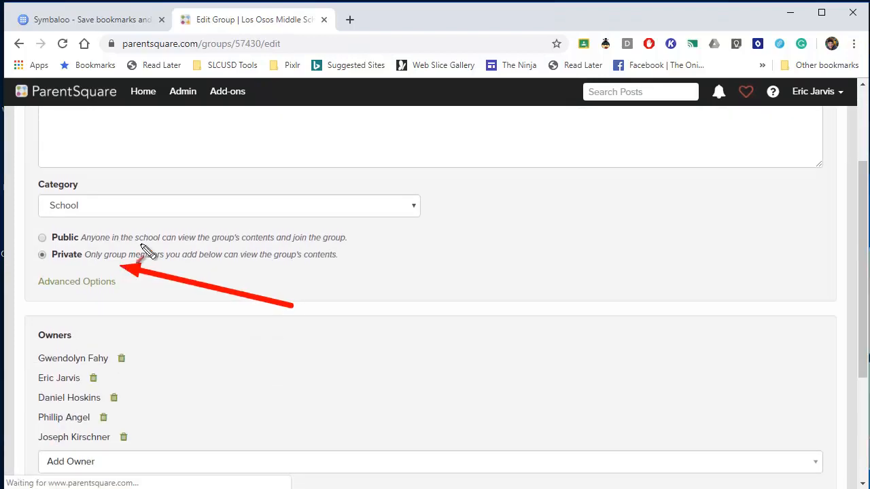
{"action": "key", "text": "Escape"}
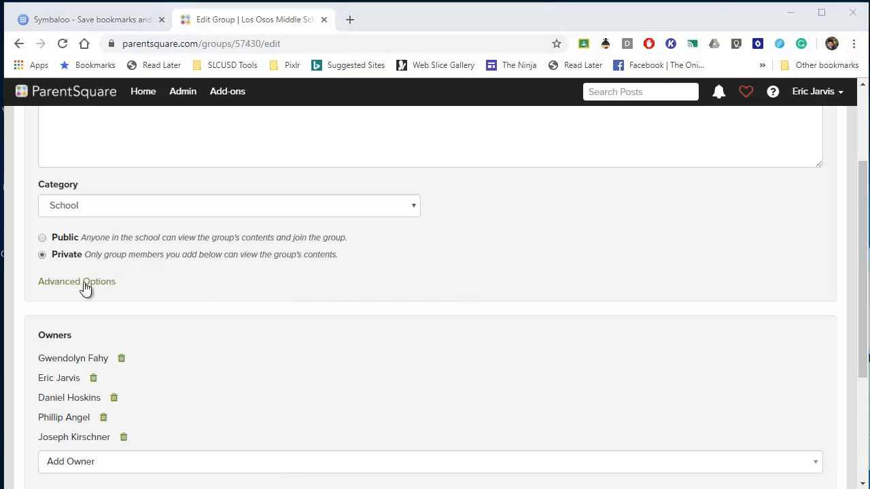
{"action": "left_click", "coordinate": [85, 286]}
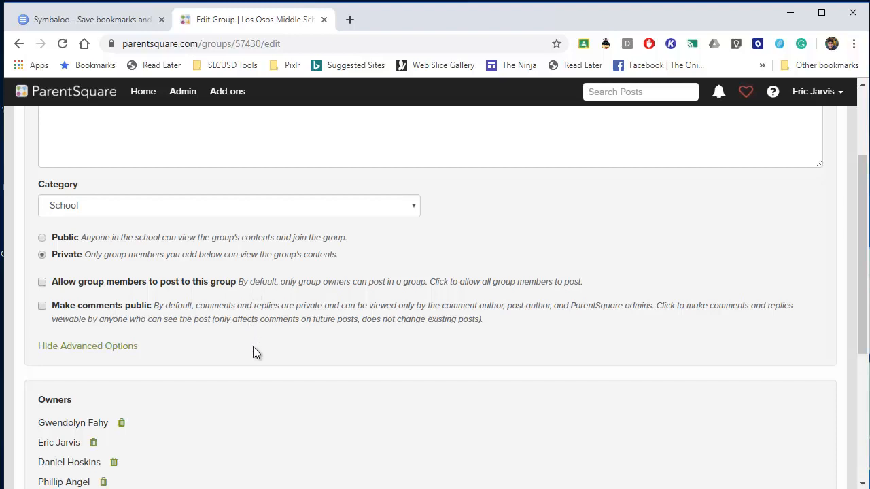
{"action": "left_click_drag", "start_coordinate": [270, 353], "coordinate": [175, 329]}
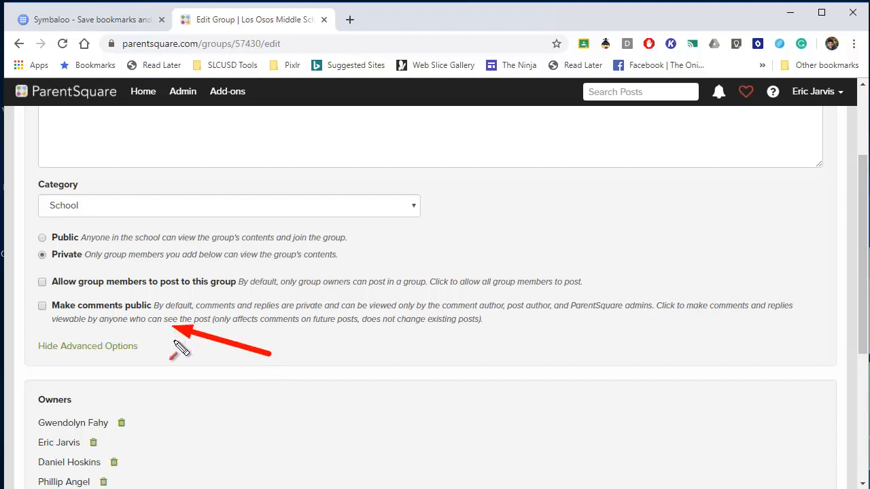
Review the list of owners in the group's settings.
{"action": "scroll", "coordinate": [181, 343], "scroll_direction": "down", "scroll_amount": 2}
{"action": "left_click_drag", "start_coordinate": [494, 273], "coordinate": [451, 284]}
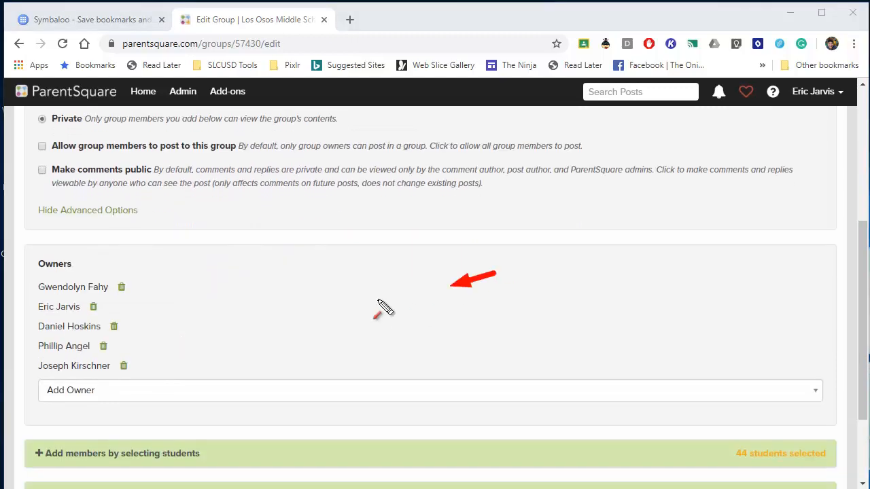
{"action": "mouse_move", "coordinate": [383, 307]}
{"action": "left_mouse_down"}
{"action": "mouse_move", "coordinate": [232, 314]}
{"action": "mouse_move", "coordinate": [221, 304]}
{"action": "left_mouse_up"}
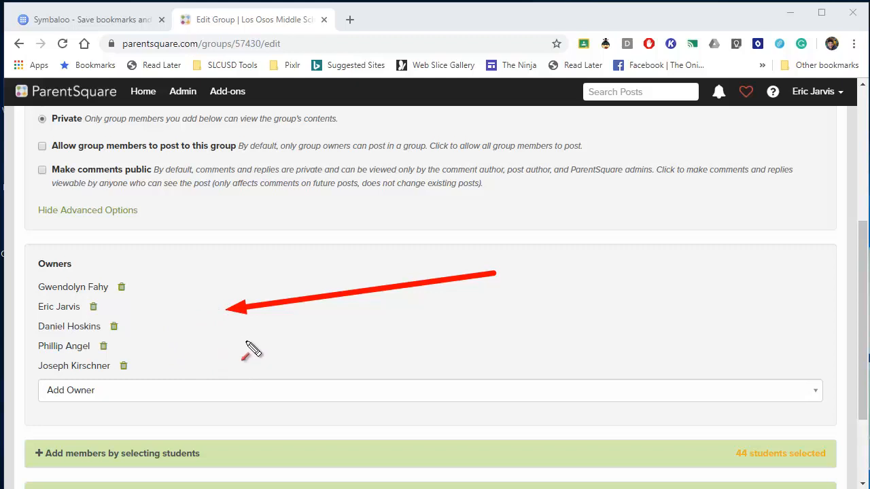
{"action": "key", "text": "Escape"}
Search the student list by first name and select the matching 7th-grade student as a group member.
{"action": "scroll", "coordinate": [246, 341], "scroll_direction": "down", "scroll_amount": 2}
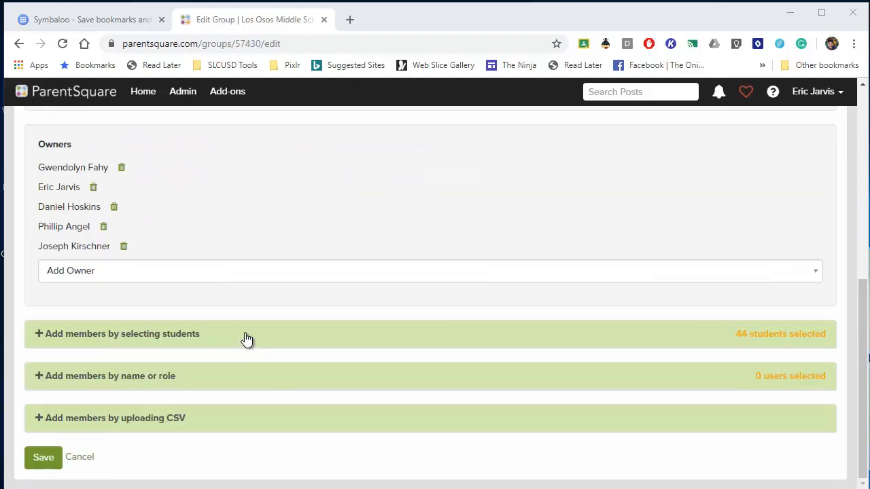
{"action": "left_click", "coordinate": [136, 338]}
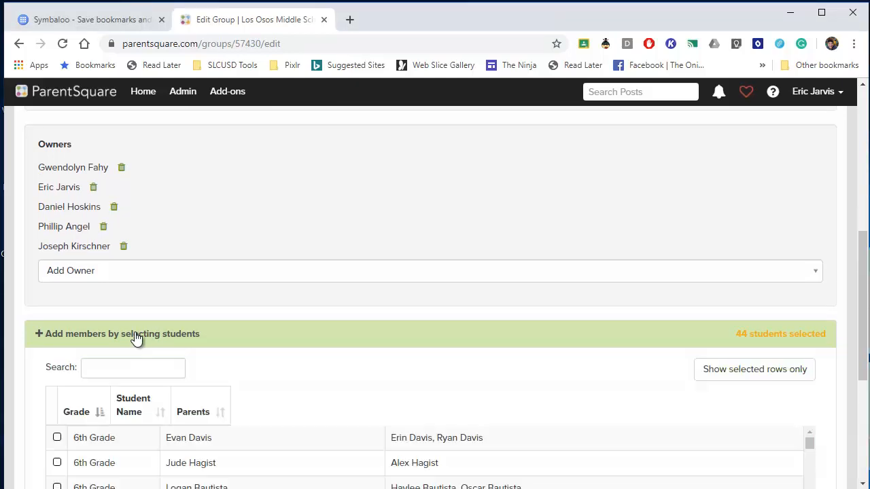
{"action": "scroll", "coordinate": [143, 339], "scroll_direction": "down", "scroll_amount": 1}
{"action": "left_click", "coordinate": [139, 302]}
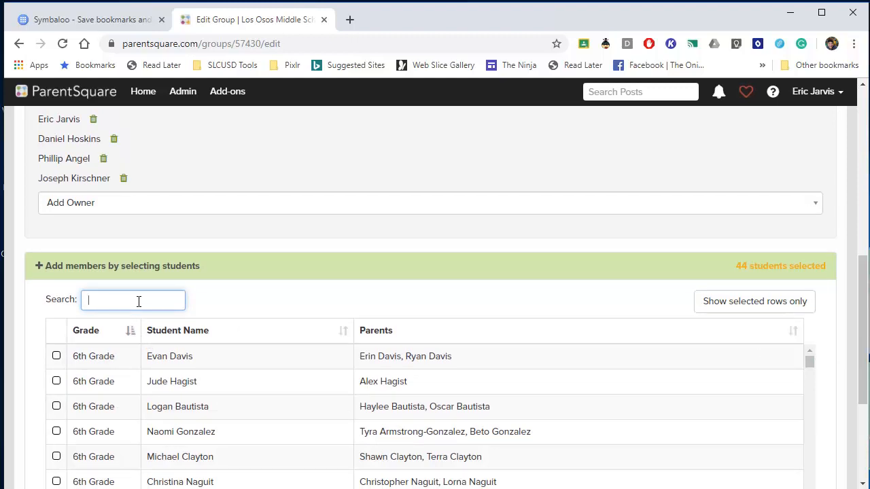
{"action": "type", "text": "di"}
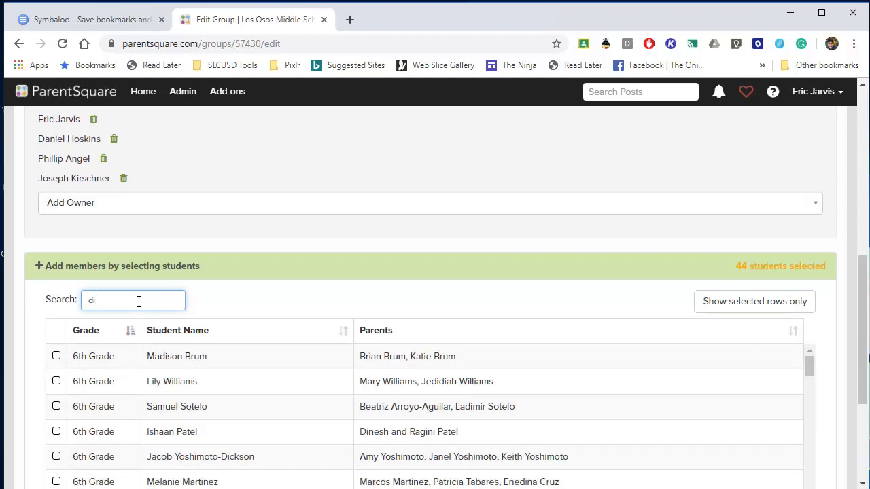
{"action": "type", "text": "ego"}
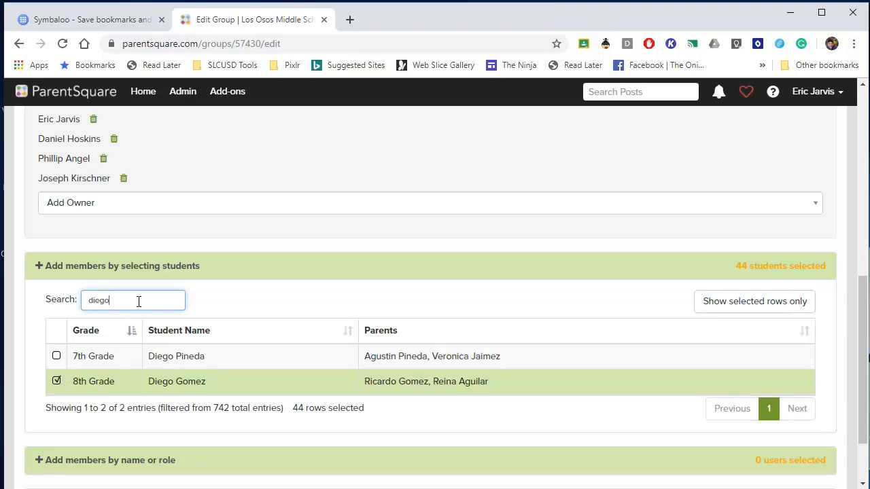
{"action": "left_click", "coordinate": [67, 357]}
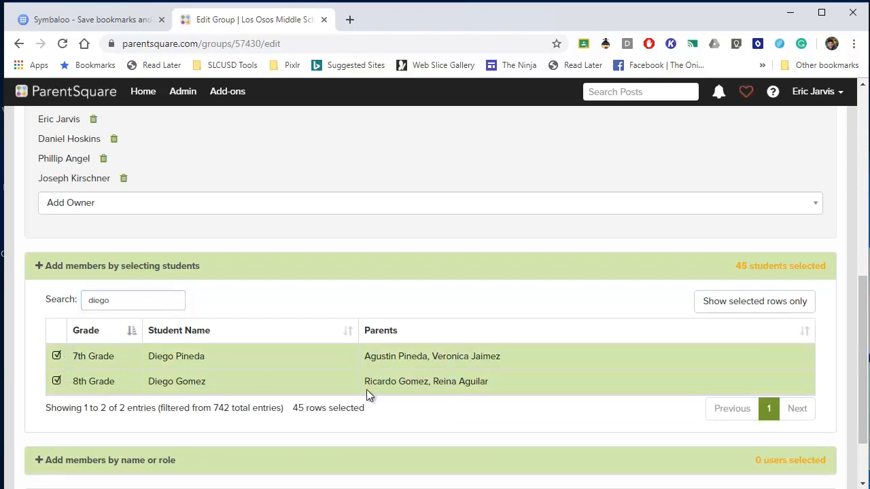
Deselect the 7th-grade student as a group member and leave the group's settings without saving.
{"action": "scroll", "coordinate": [366, 389], "scroll_direction": "down", "scroll_amount": 2}
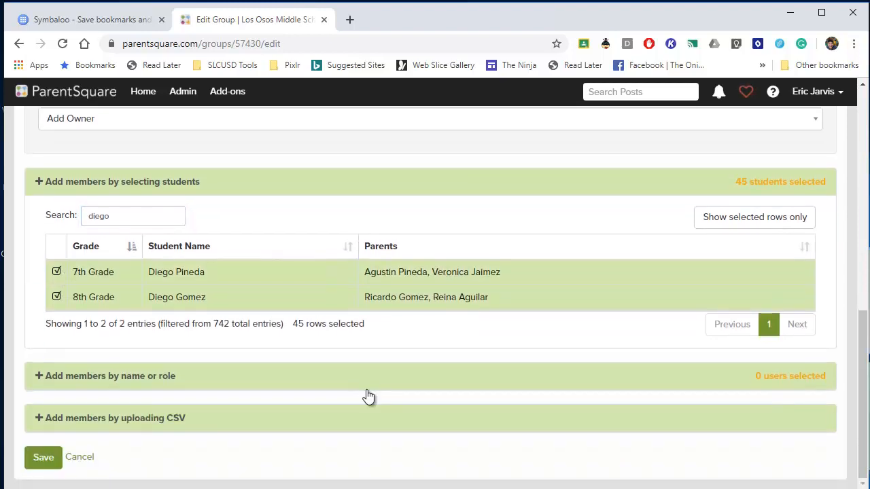
{"action": "left_click", "coordinate": [57, 272]}
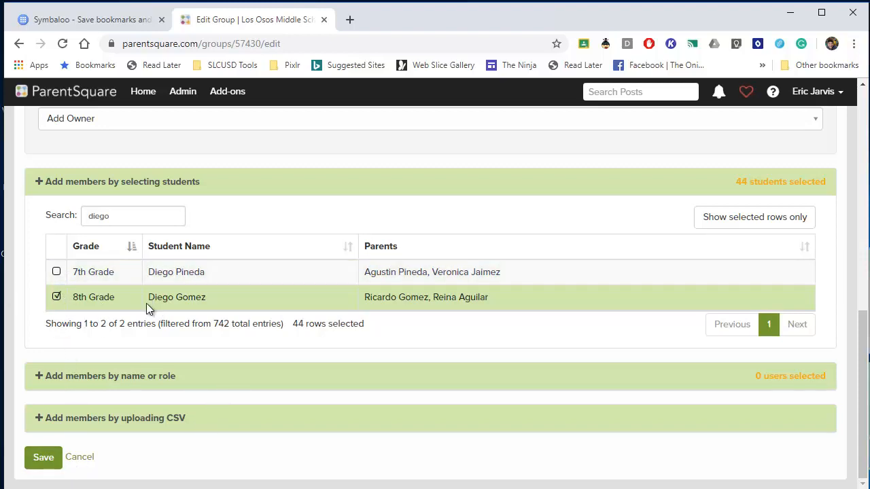
{"action": "left_click", "coordinate": [56, 300]}
{"action": "left_click", "coordinate": [55, 300]}
{"action": "left_click", "coordinate": [79, 460]}
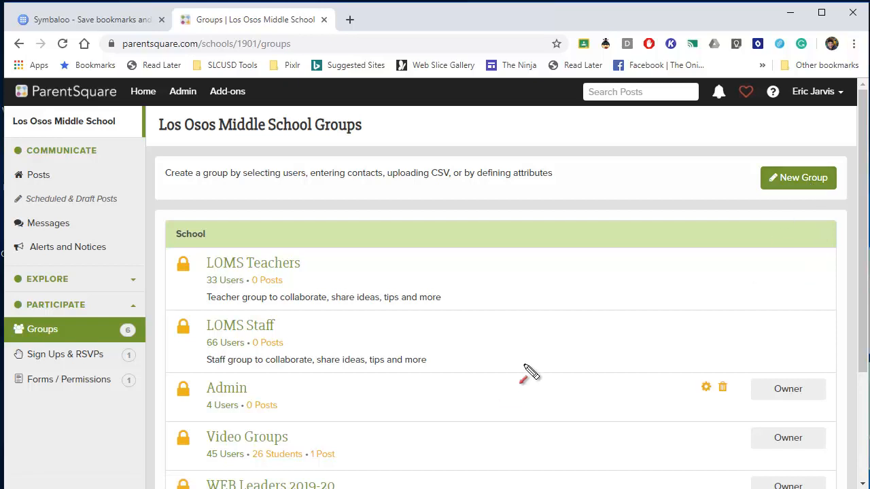
Begin a new group from the school's groups list to show the static and auto-update choices.
{"action": "left_click_drag", "start_coordinate": [523, 365], "coordinate": [733, 167]}
{"action": "key", "text": "Escape"}
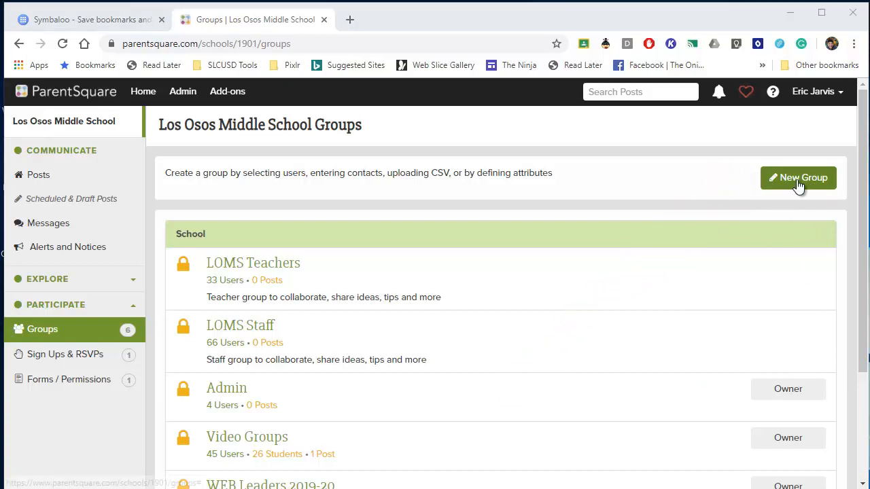
{"action": "left_click", "coordinate": [796, 179]}
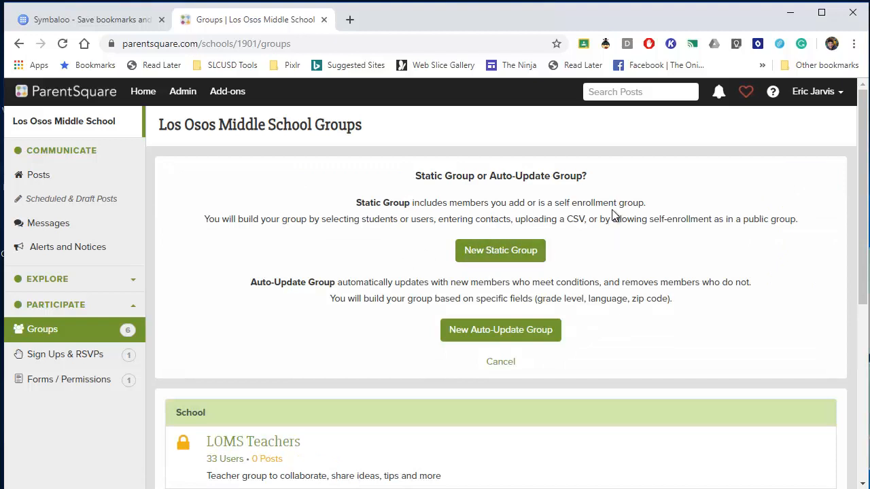
{"action": "mouse_move", "coordinate": [633, 186]}
{"action": "left_mouse_down"}
{"action": "mouse_move", "coordinate": [592, 229]}
{"action": "mouse_move", "coordinate": [555, 240]}
{"action": "left_mouse_up"}
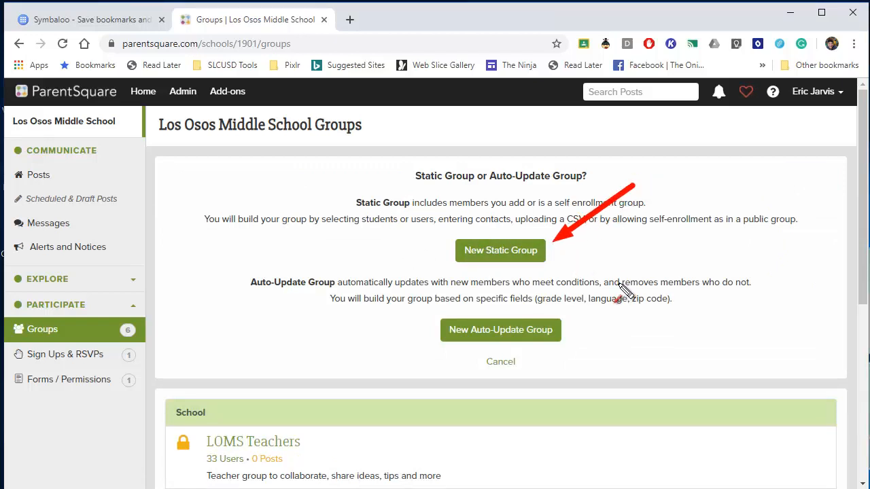
{"action": "key", "text": "Escape"}
{"action": "double_click", "coordinate": [644, 258]}
{"action": "triple_click", "coordinate": [591, 301]}
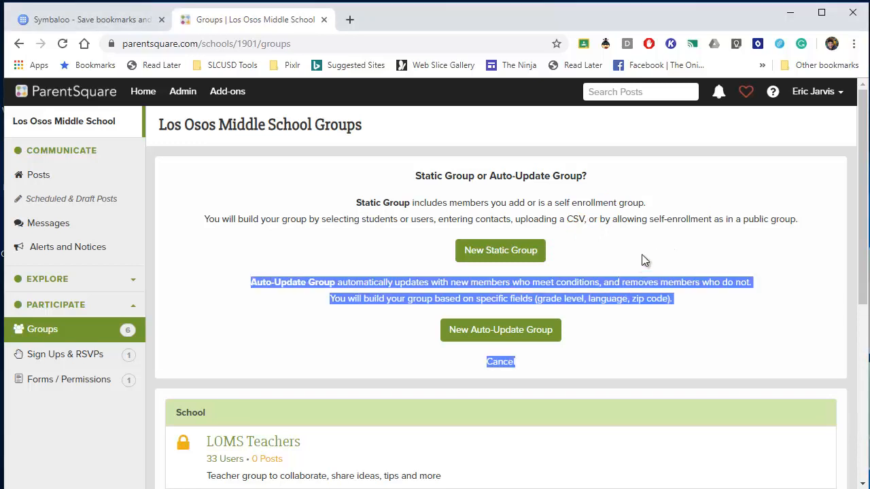
{"action": "left_click", "coordinate": [650, 247]}
{"action": "left_click_drag", "start_coordinate": [664, 237], "coordinate": [563, 301]}
{"action": "key", "text": "Escape"}
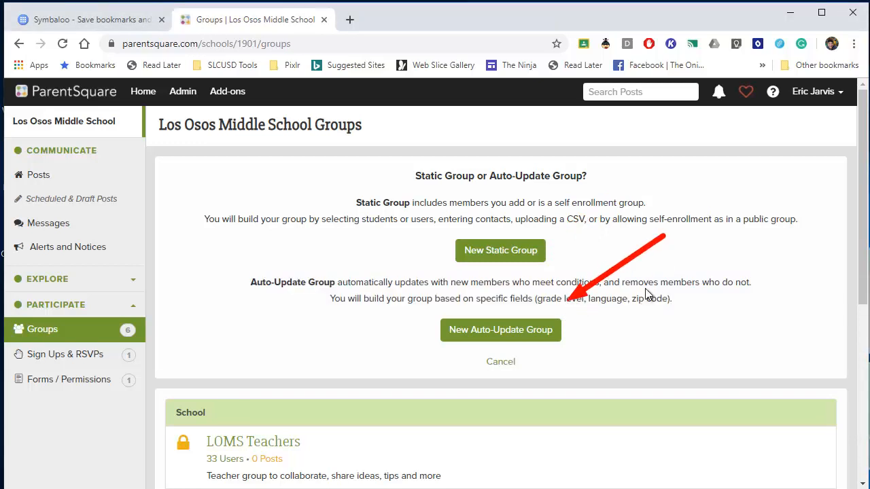
Start a new auto-update group and set its membership condition to Class.
{"action": "left_click", "coordinate": [547, 340]}
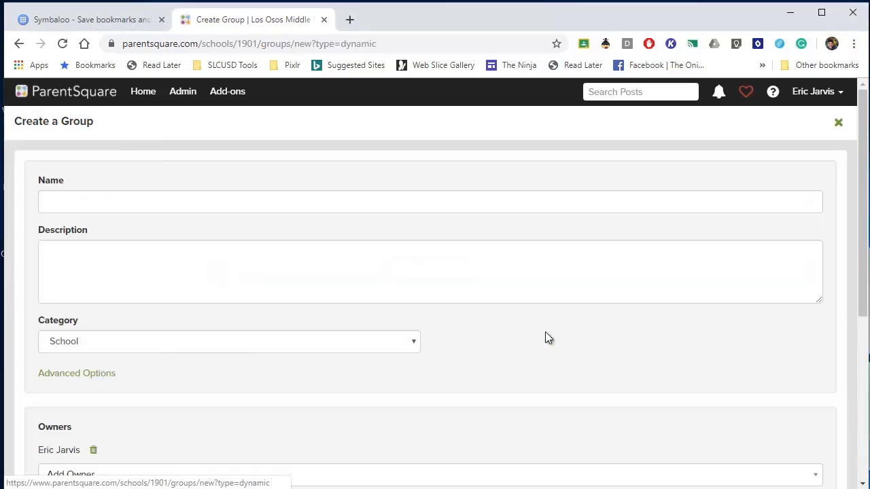
{"action": "left_click", "coordinate": [288, 208]}
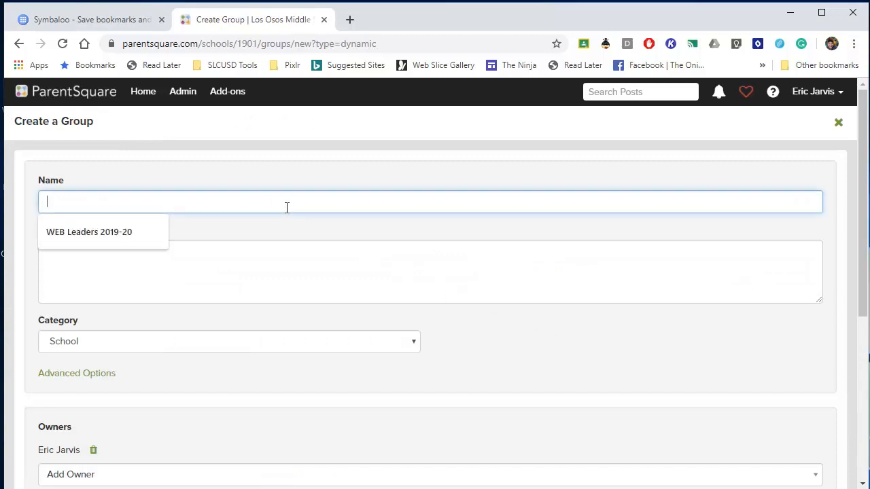
{"action": "scroll", "coordinate": [285, 208], "scroll_direction": "down", "scroll_amount": 4}
{"action": "scroll", "coordinate": [284, 213], "scroll_direction": "down", "scroll_amount": 1}
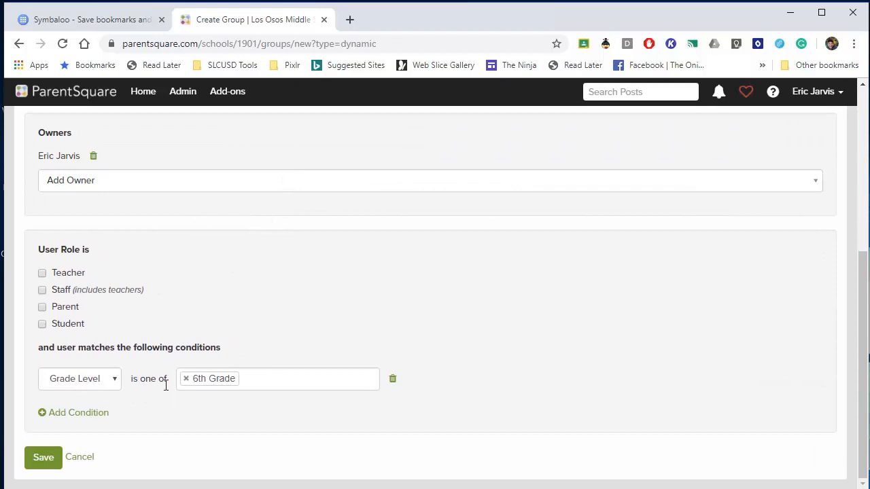
{"action": "left_click", "coordinate": [117, 381]}
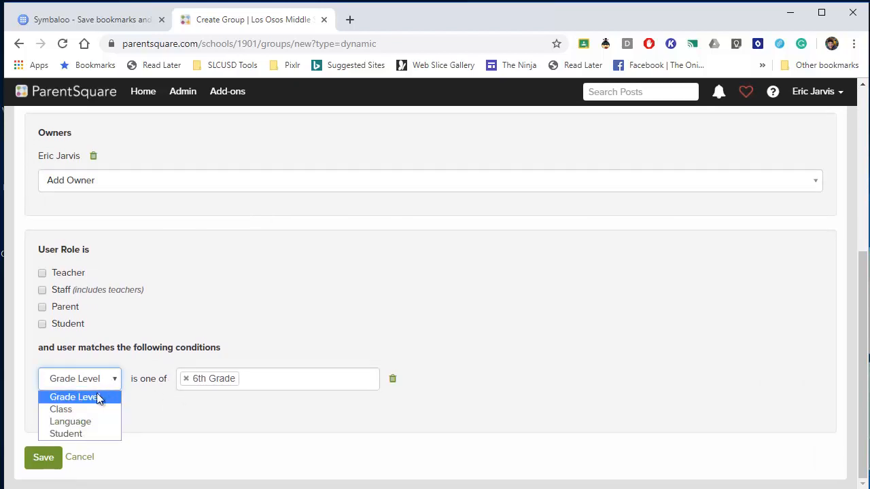
{"action": "left_click", "coordinate": [101, 409]}
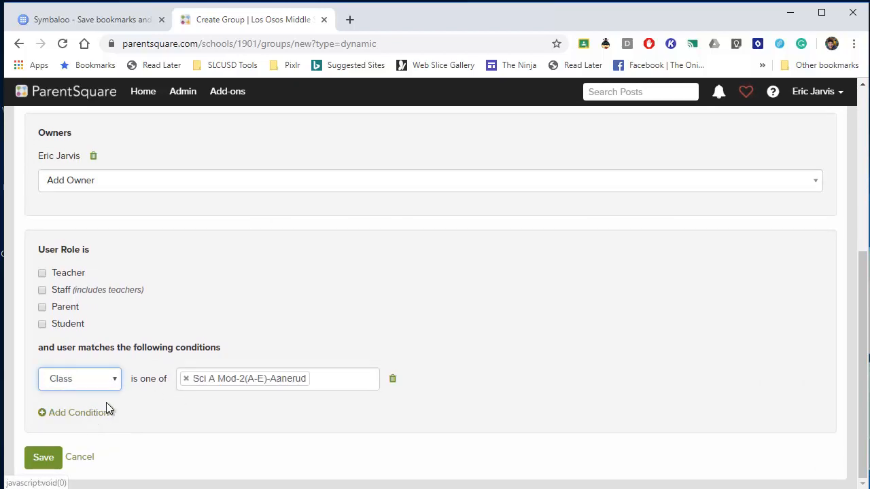
Replace the preset class in the condition with the teacher's English 6 A-1(A-E) and English 6 A-3(A-E) classes.
{"action": "left_click", "coordinate": [184, 378]}
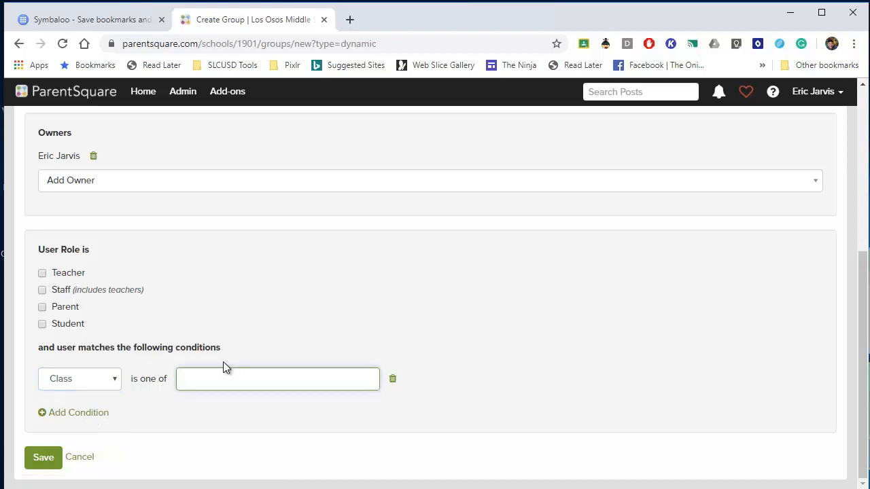
{"action": "type", "text": "jar"}
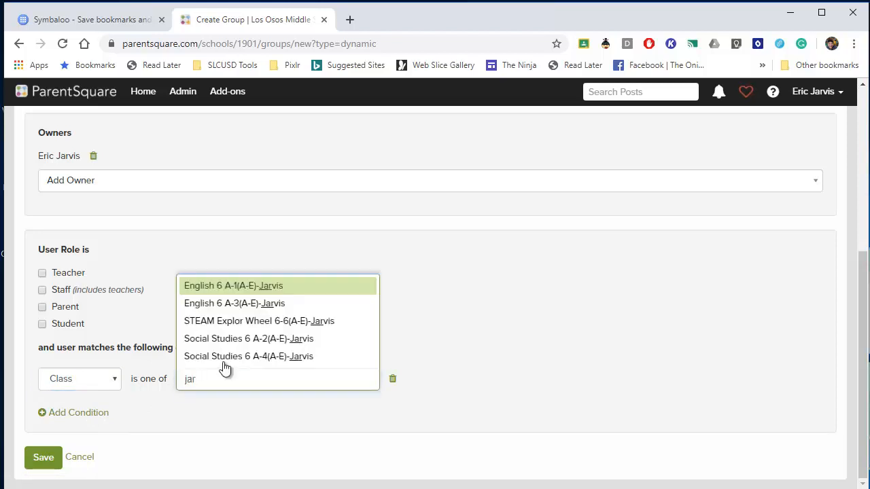
{"action": "left_click", "coordinate": [238, 288]}
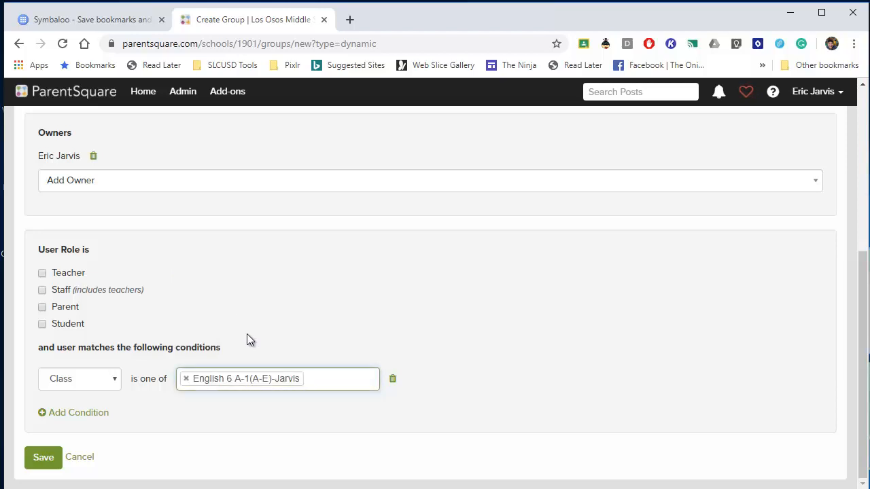
{"action": "type", "text": "Jarvi"}
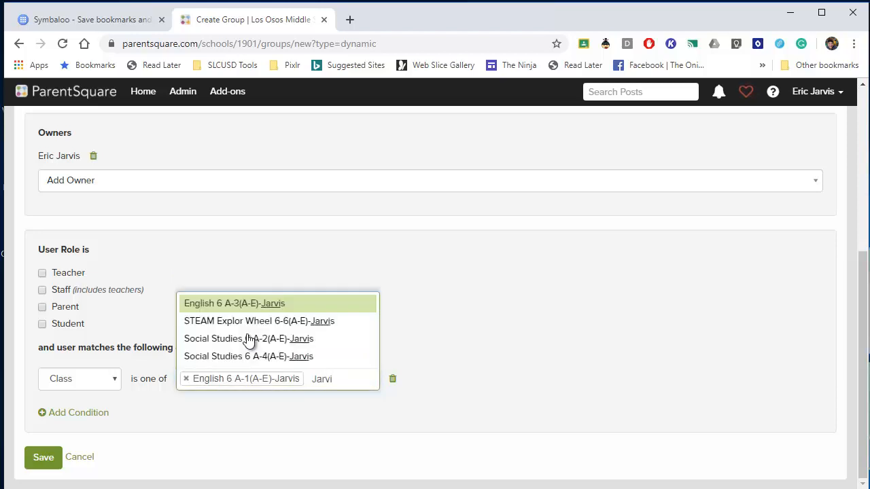
{"action": "left_click", "coordinate": [251, 307]}
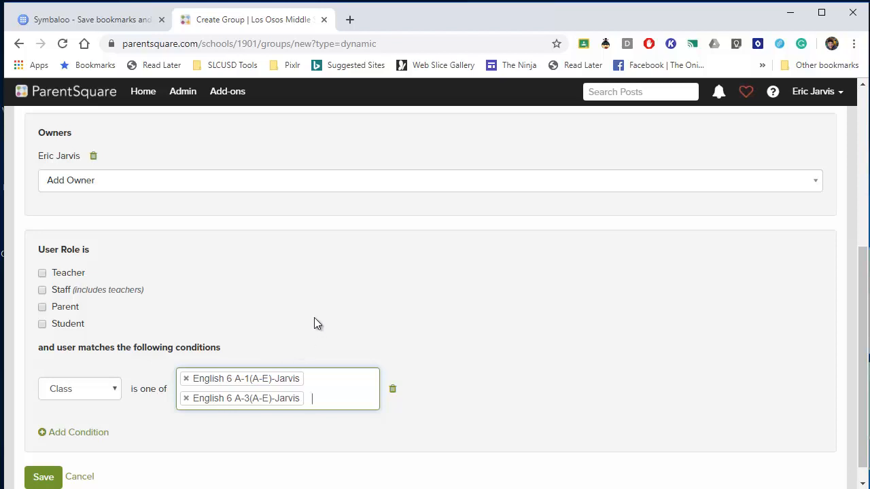
Name the auto-update group with the teacher's surname followed by "English All" and leave the form without saving.
{"action": "scroll", "coordinate": [305, 343], "scroll_direction": "up", "scroll_amount": 4}
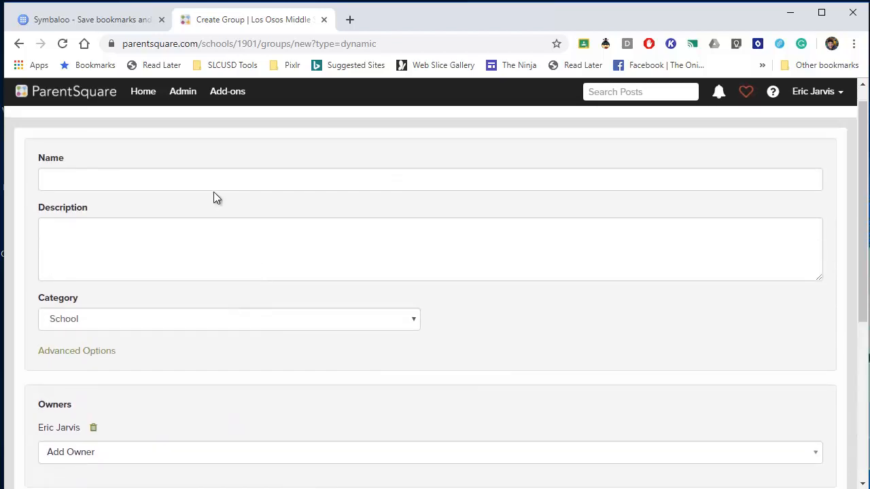
{"action": "left_click", "coordinate": [212, 178]}
{"action": "type", "text": "Ja"}
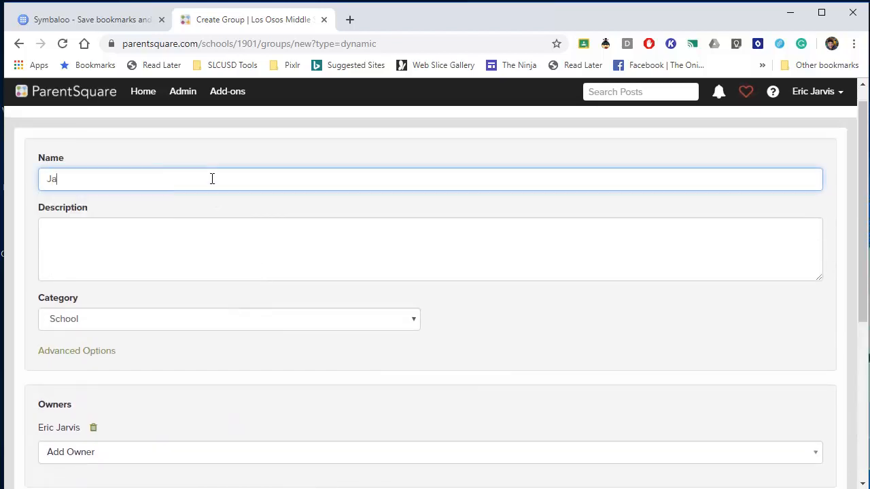
{"action": "type", "text": "rvis English All"}
{"action": "scroll", "coordinate": [193, 285], "scroll_direction": "down", "scroll_amount": 4}
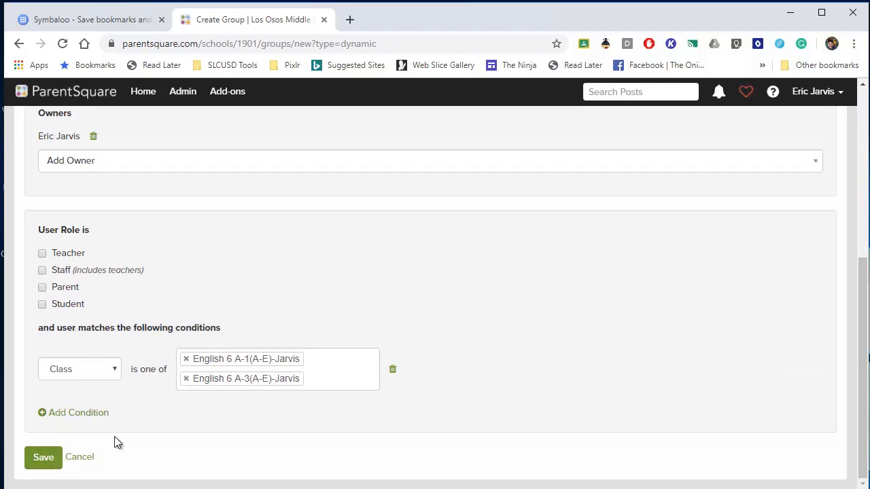
{"action": "scroll", "coordinate": [115, 435], "scroll_direction": "up", "scroll_amount": 5}
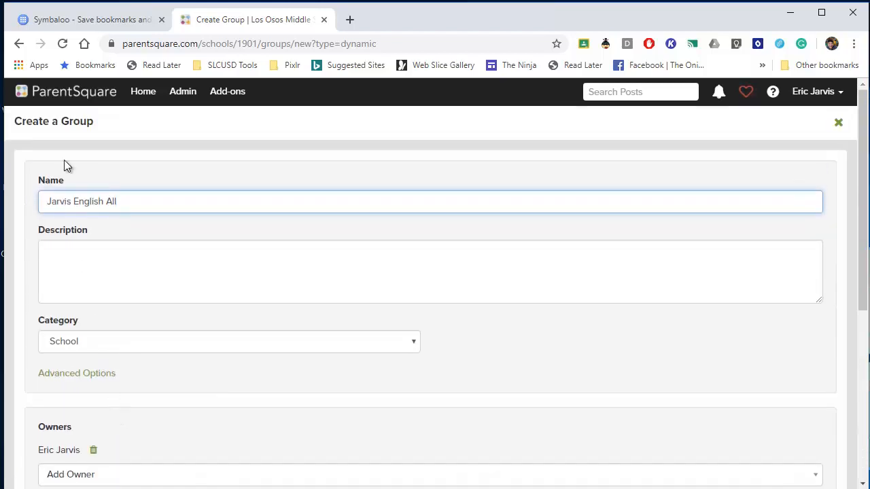
{"action": "key", "text": "alt+Left"}
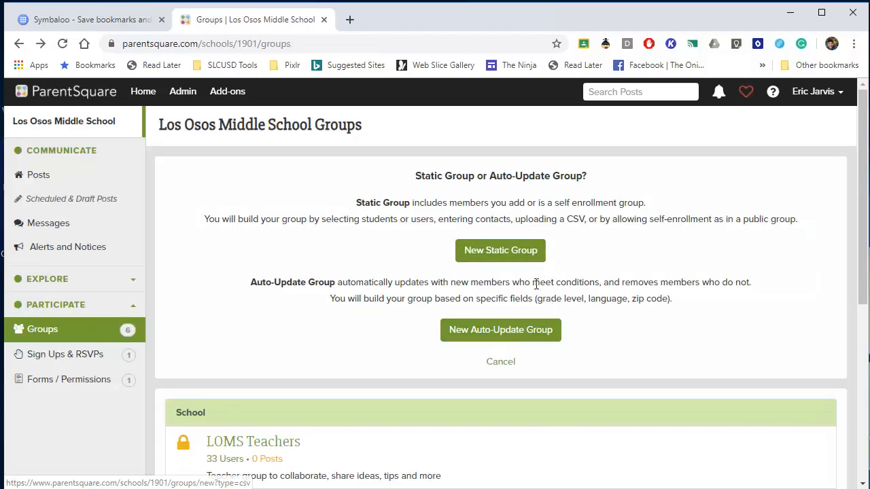
Start a new static group and name it Practice.
{"action": "left_click", "coordinate": [520, 258]}
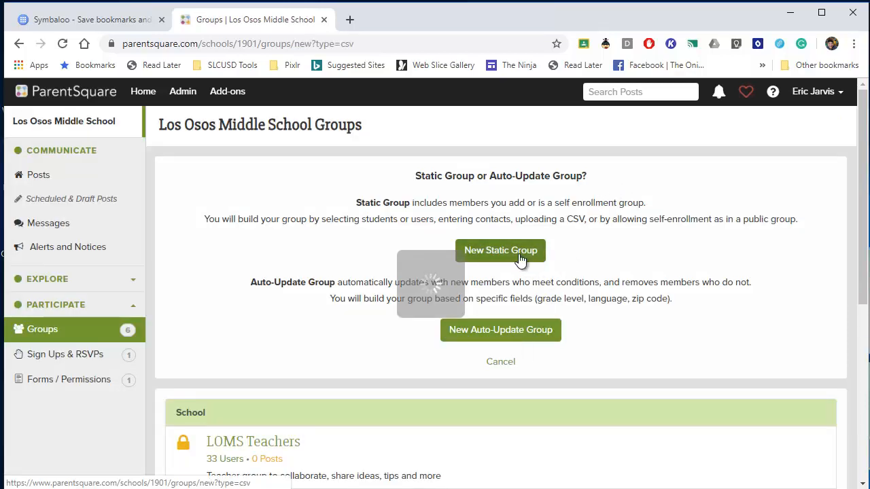
{"action": "left_click", "coordinate": [401, 200]}
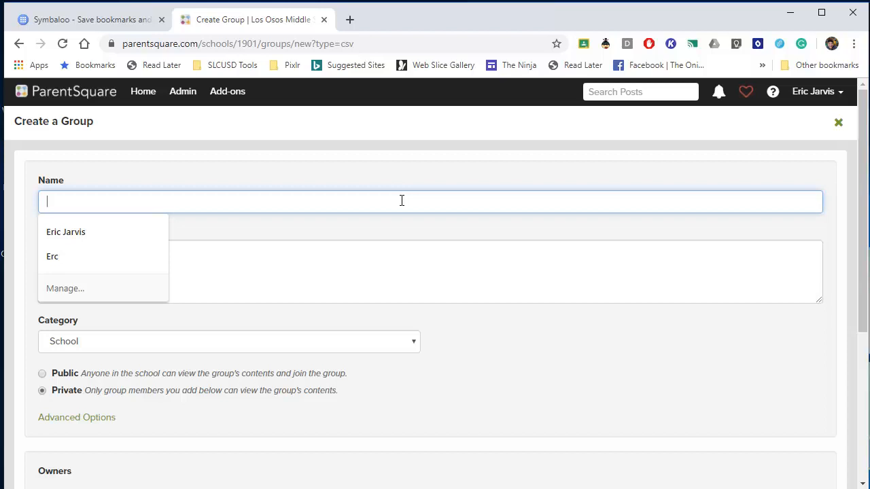
{"action": "type", "text": "Pr"}
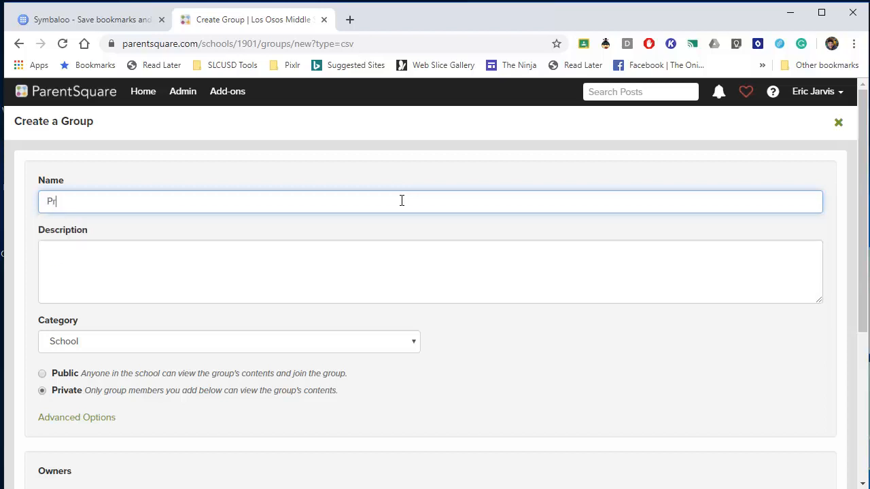
{"action": "type", "text": "actrice"}
Review the static group's public and private setting and its advanced options for member posting and comments.
{"action": "scroll", "coordinate": [462, 217], "scroll_direction": "down", "scroll_amount": 3}
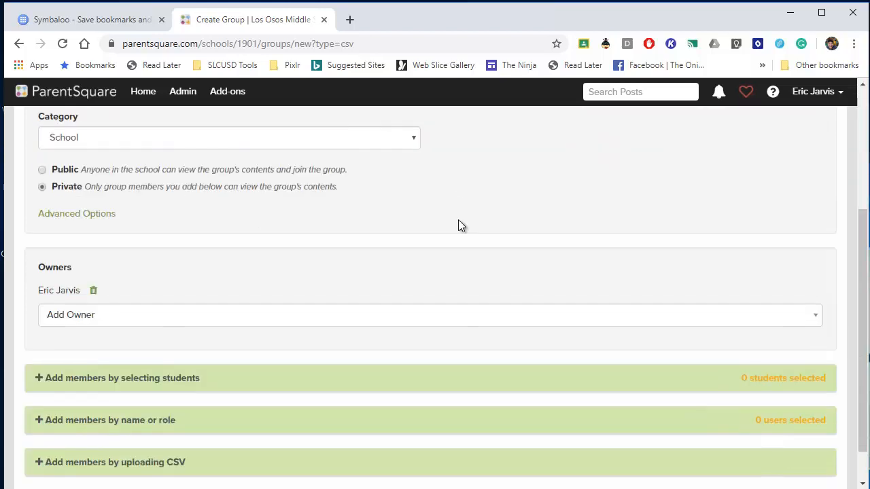
{"action": "scroll", "coordinate": [442, 235], "scroll_direction": "down", "scroll_amount": 1}
{"action": "scroll", "coordinate": [401, 254], "scroll_direction": "up", "scroll_amount": 3}
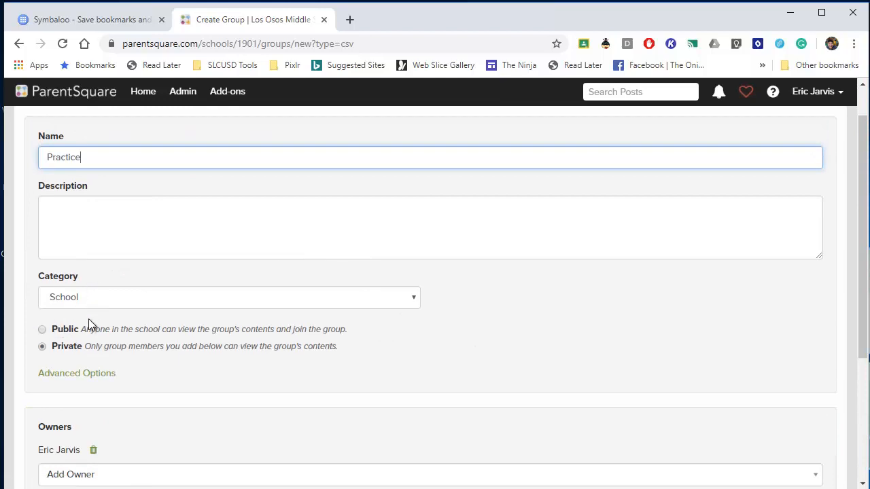
{"action": "scroll", "coordinate": [54, 265], "scroll_direction": "down", "scroll_amount": 1}
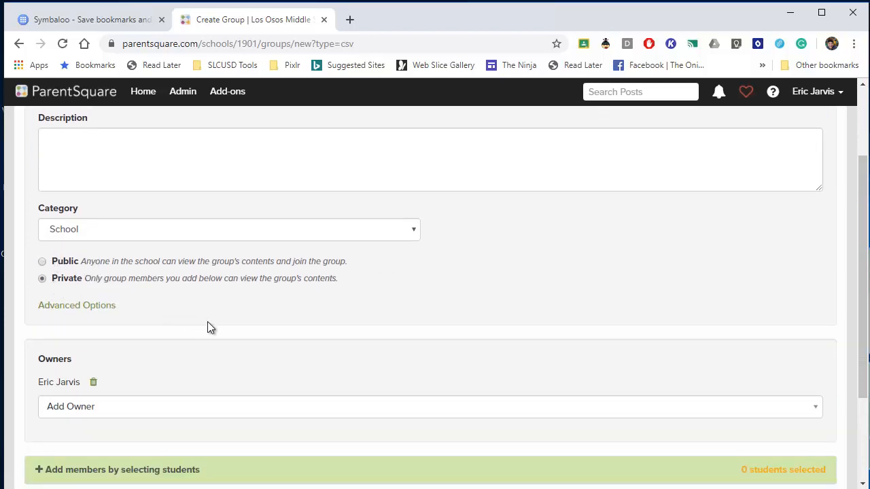
{"action": "left_click_drag", "start_coordinate": [222, 317], "coordinate": [125, 284]}
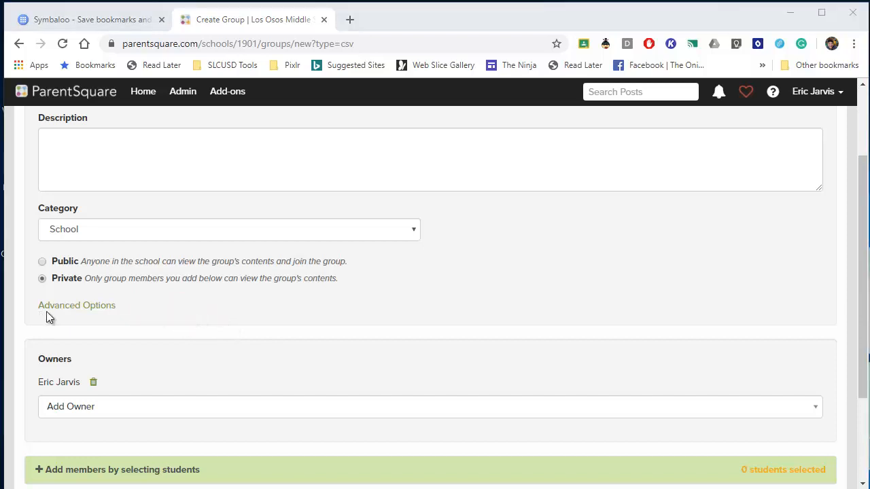
{"action": "left_click", "coordinate": [59, 305]}
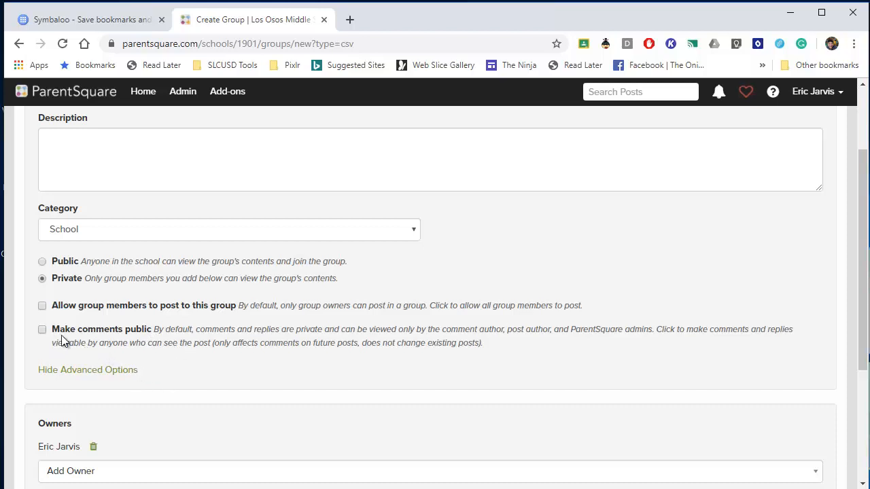
{"action": "left_click", "coordinate": [116, 372]}
Search for another owner by first name and add the matching English 7 and World History teacher to the group.
{"action": "scroll", "coordinate": [149, 334], "scroll_direction": "down", "scroll_amount": 2}
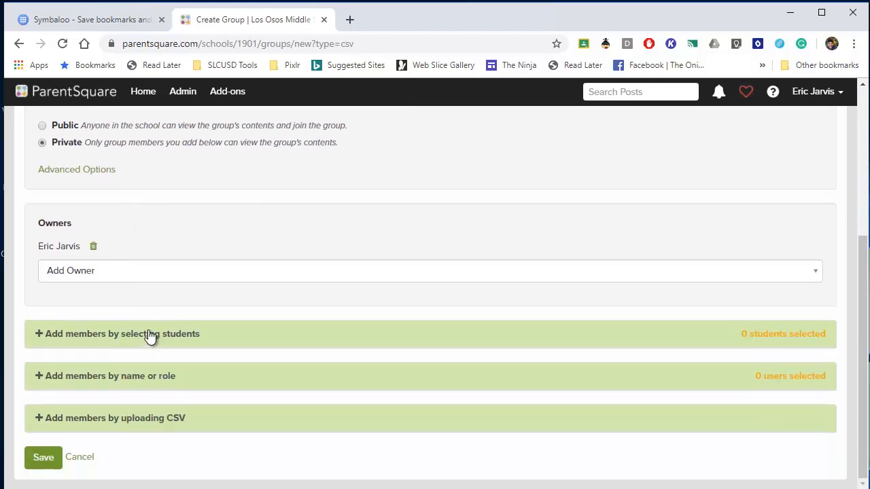
{"action": "left_click", "coordinate": [137, 273]}
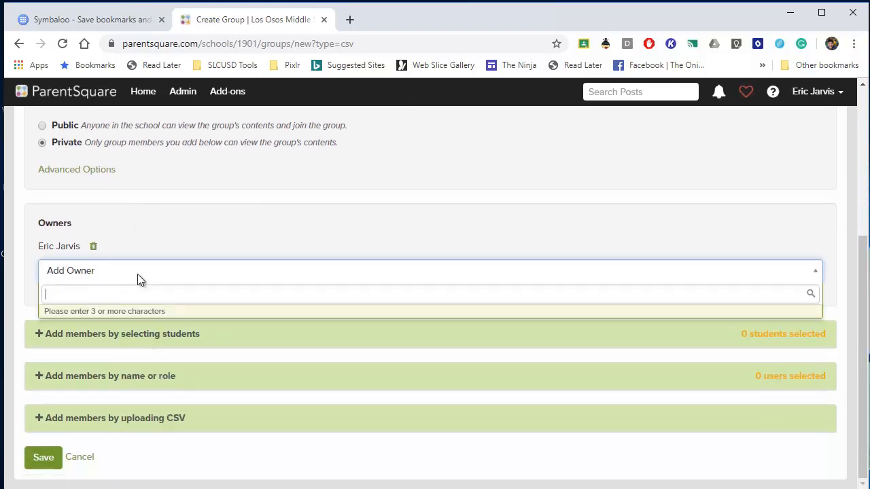
{"action": "type", "text": "Phil"}
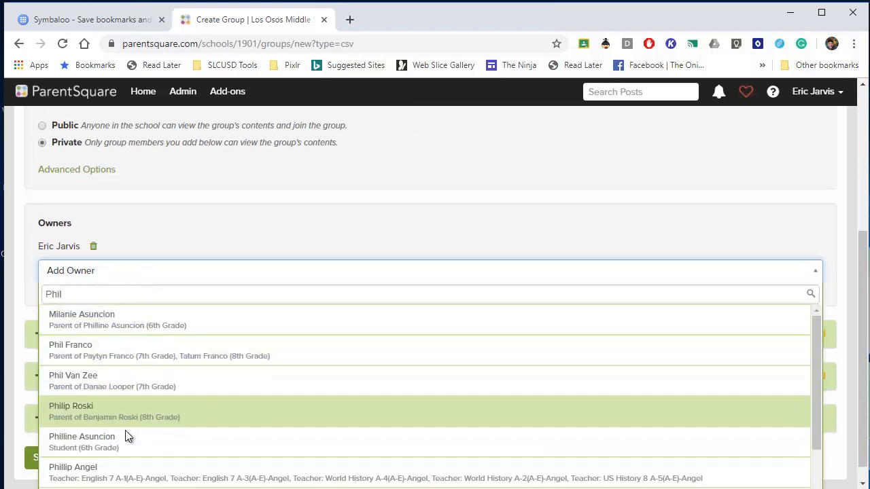
{"action": "left_click", "coordinate": [126, 470]}
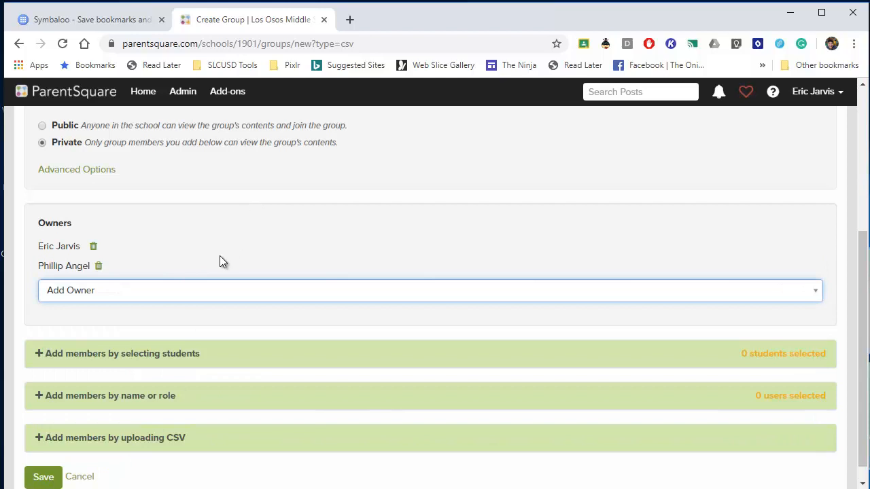
Open the Practice group's student member selection, search by a first name and select the matching 6th-grade student.
{"action": "scroll", "coordinate": [220, 255], "scroll_direction": "up", "scroll_amount": 4}
{"action": "scroll", "coordinate": [221, 255], "scroll_direction": "down", "scroll_amount": 1}
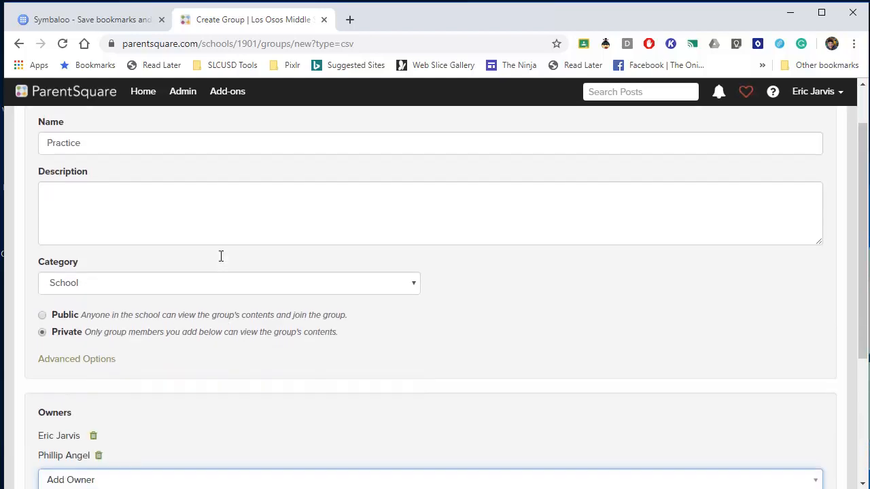
{"action": "scroll", "coordinate": [221, 256], "scroll_direction": "down", "scroll_amount": 3}
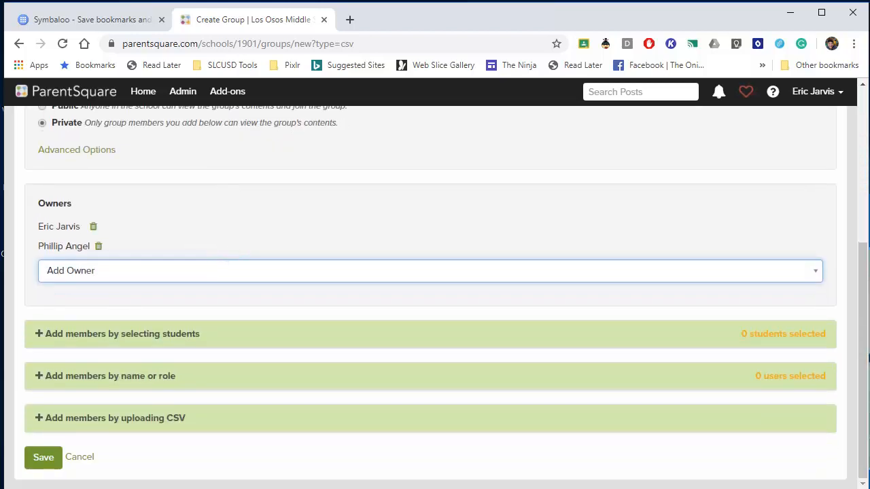
{"action": "left_click", "coordinate": [54, 334]}
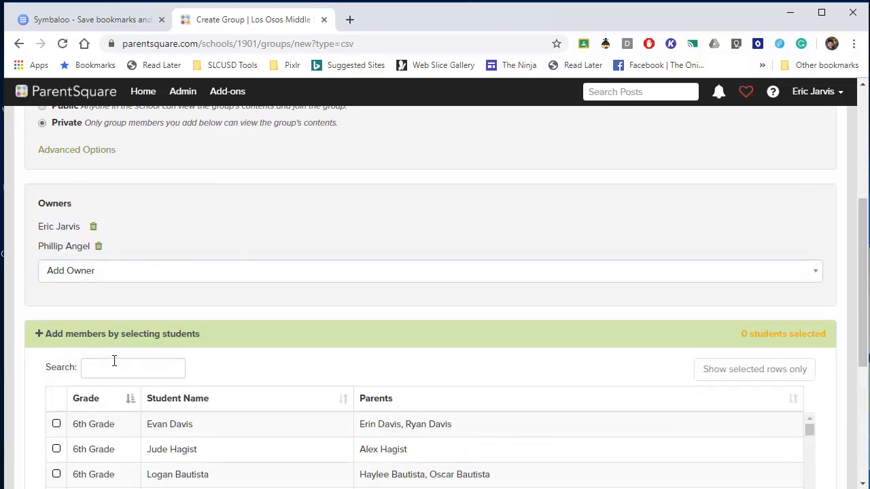
{"action": "left_click", "coordinate": [127, 370]}
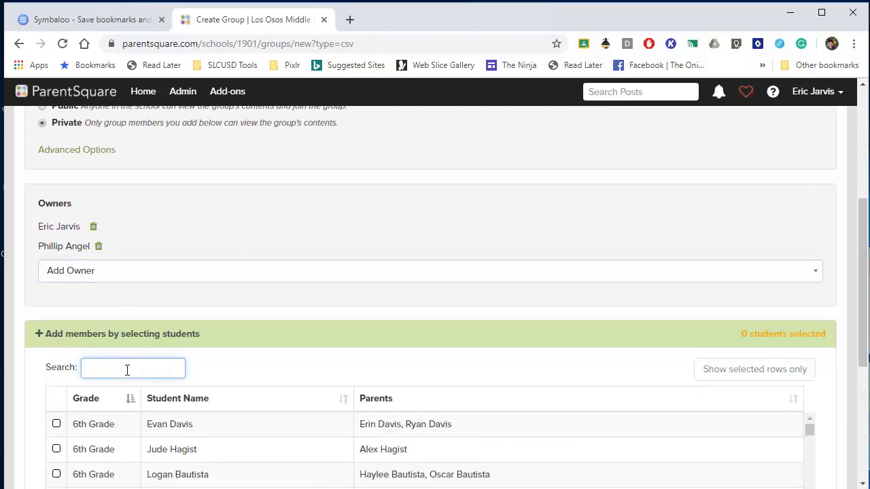
{"action": "type", "text": "Brooklyn"}
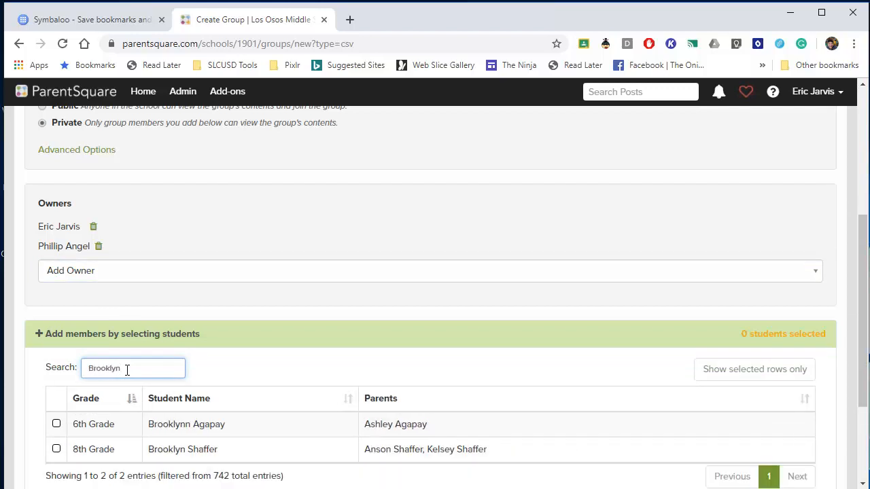
{"action": "left_click", "coordinate": [56, 424]}
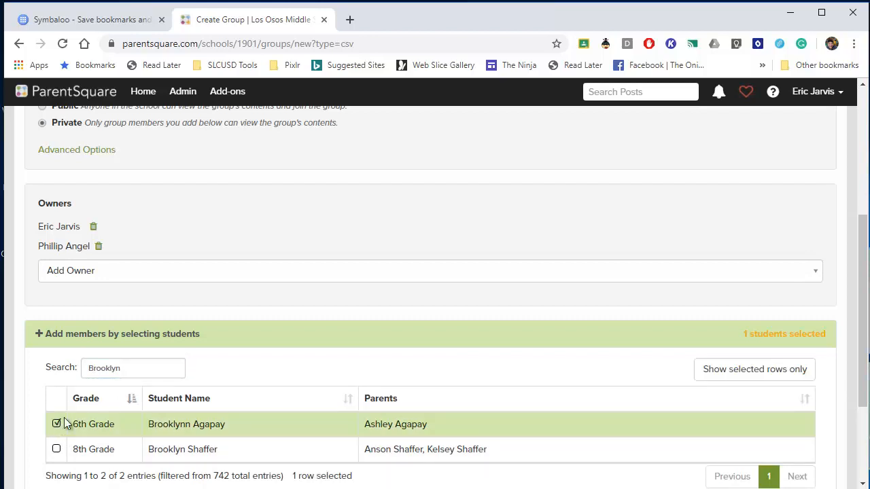
Replace the student search with a second first name and select the matching 6th-grade student.
{"action": "left_click_drag", "start_coordinate": [124, 368], "coordinate": [59, 353]}
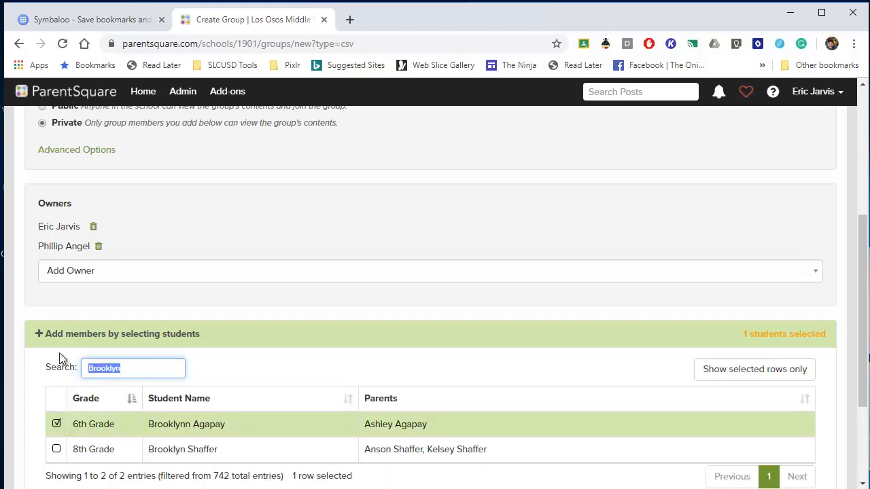
{"action": "type", "text": "James"}
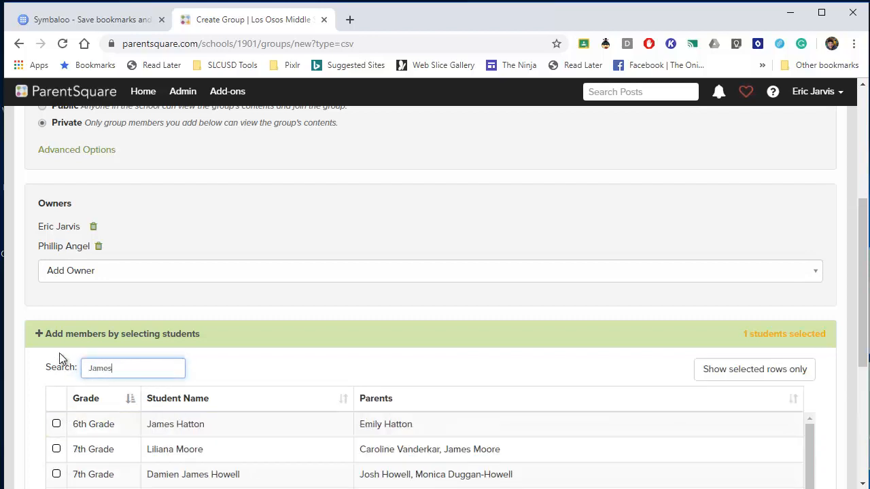
{"action": "left_click", "coordinate": [55, 425]}
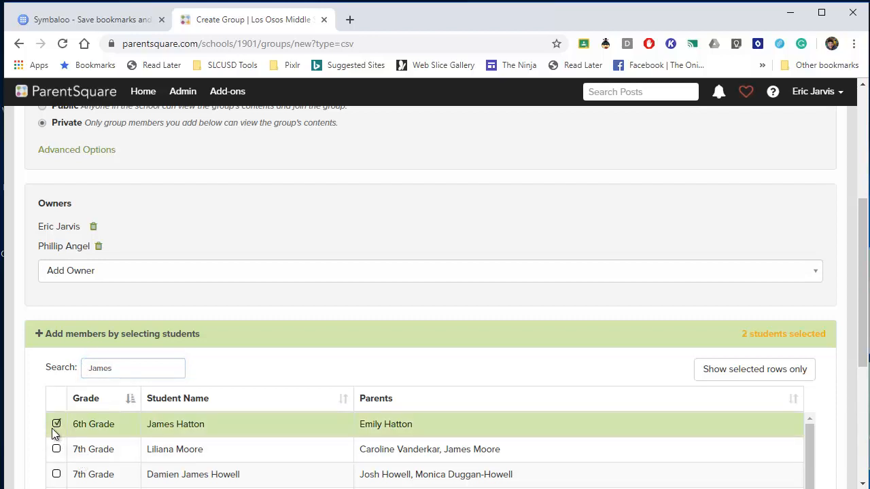
Search the students by a third first name and add the 8th-grade student, selecting and then deselecting the last incoming student.
{"action": "left_click", "coordinate": [159, 371]}
{"action": "key", "text": "ctrl+a"}
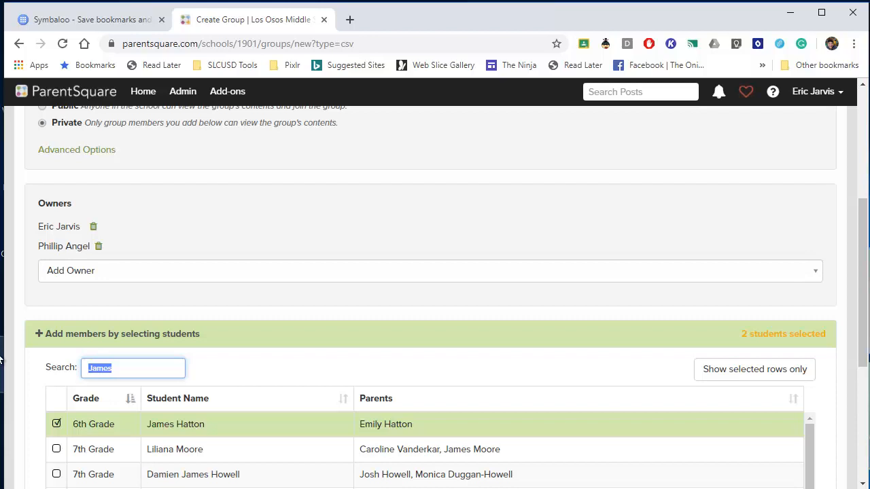
{"action": "type", "text": "Ashley"}
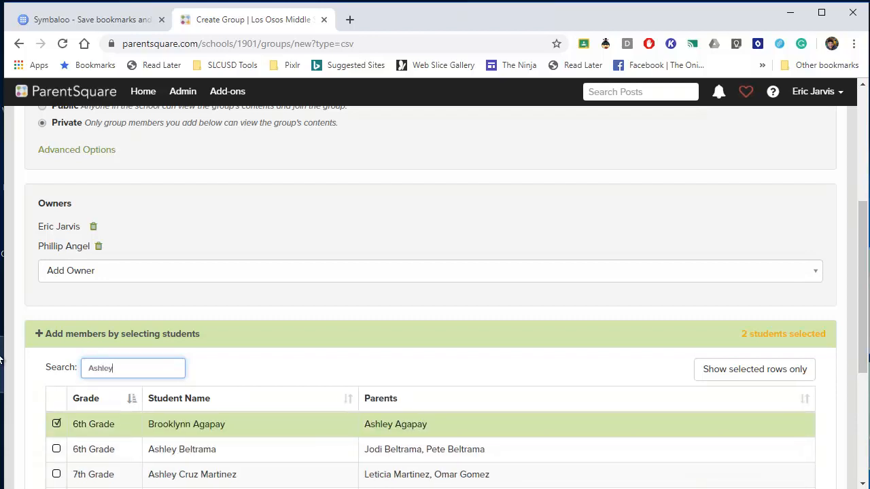
{"action": "scroll", "coordinate": [155, 447], "scroll_direction": "down", "scroll_amount": 1}
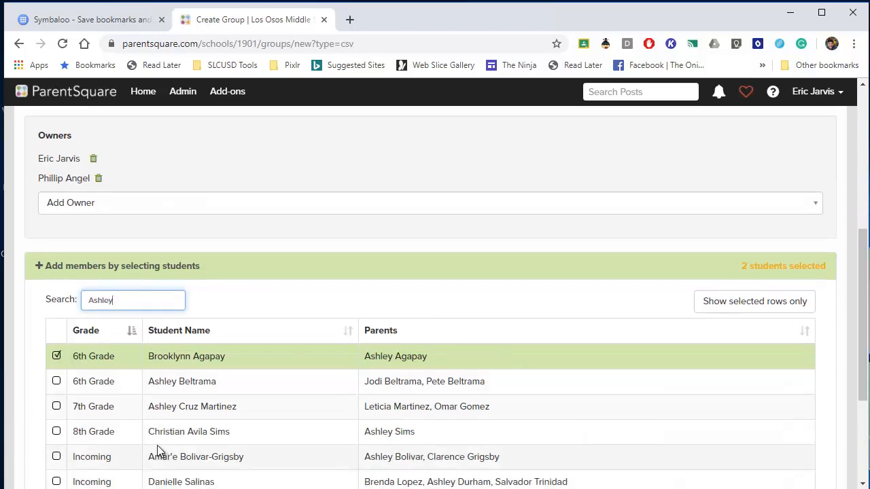
{"action": "scroll", "coordinate": [116, 426], "scroll_direction": "down", "scroll_amount": 1}
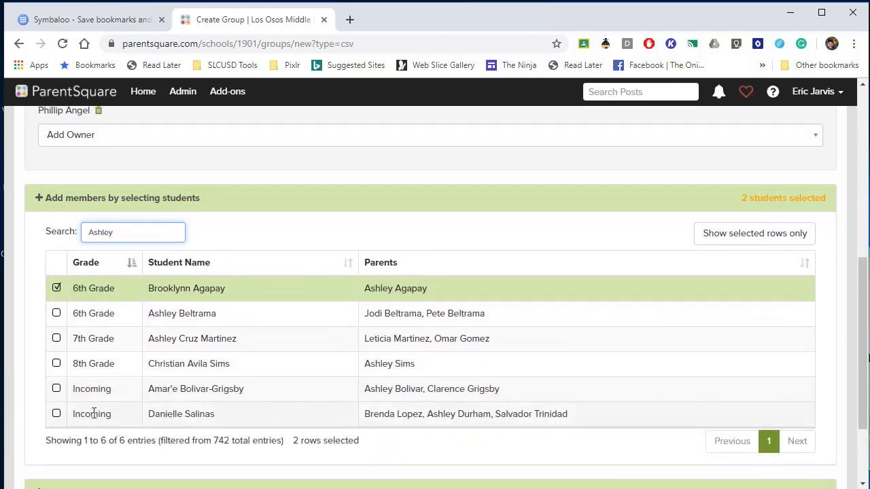
{"action": "left_click", "coordinate": [57, 414]}
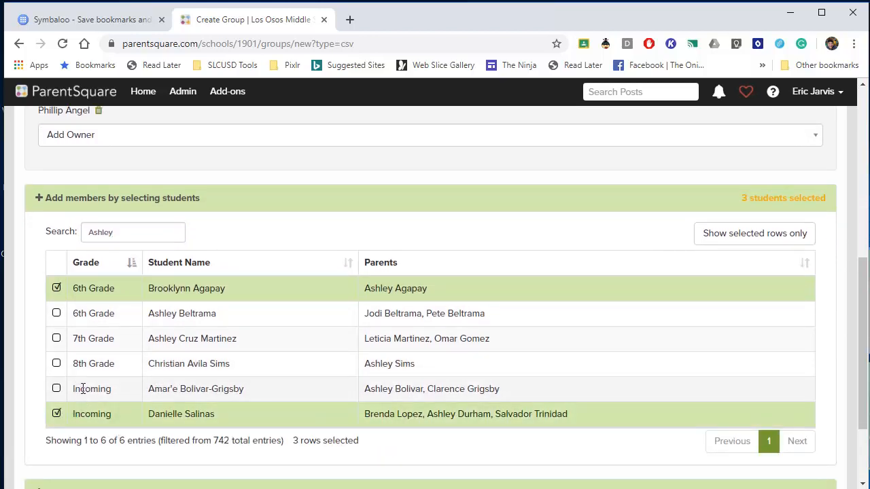
{"action": "left_click", "coordinate": [56, 365]}
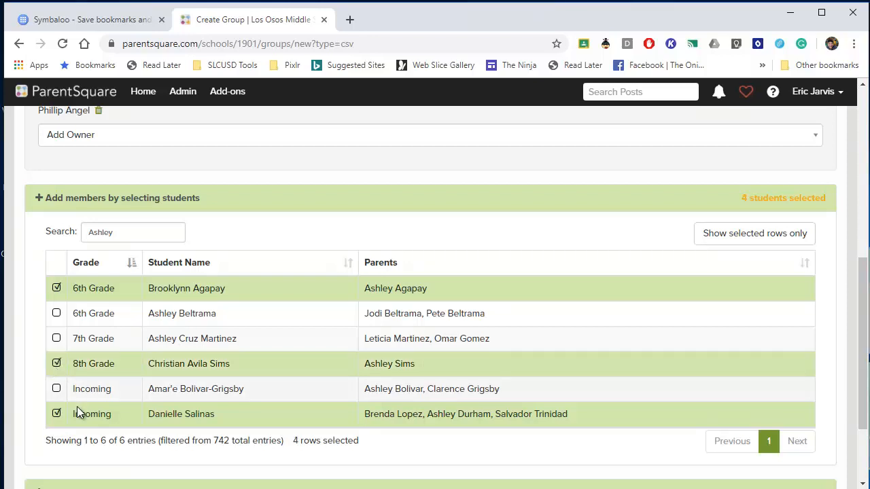
{"action": "left_click", "coordinate": [59, 413]}
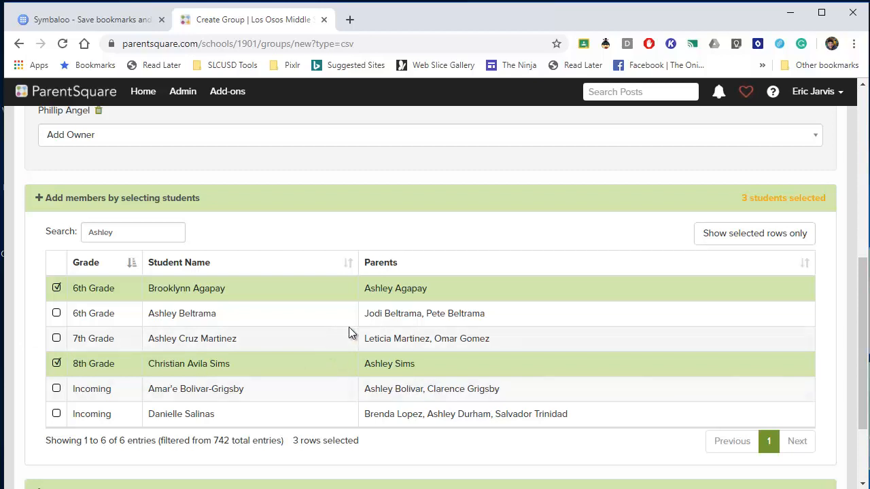
Review the completed Practice group form from name to member sections and save the new static group.
{"action": "scroll", "coordinate": [349, 329], "scroll_direction": "up", "scroll_amount": 1}
{"action": "scroll", "coordinate": [467, 293], "scroll_direction": "down", "scroll_amount": 2}
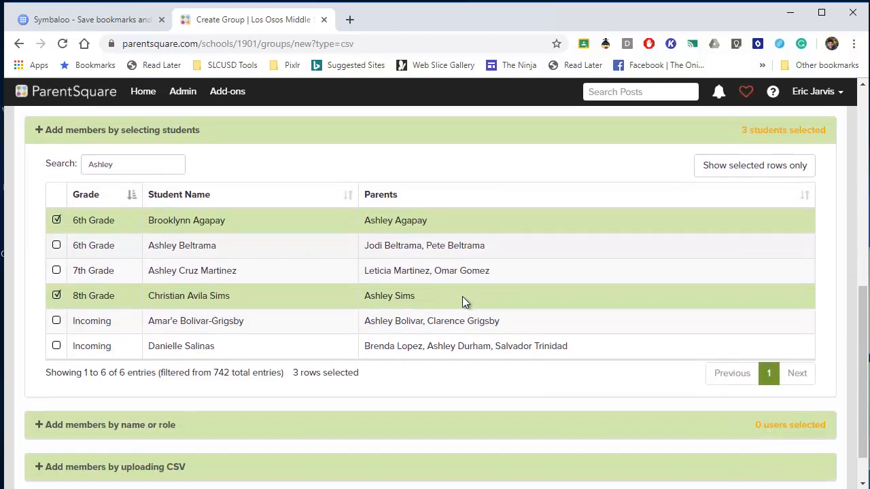
{"action": "scroll", "coordinate": [582, 345], "scroll_direction": "down", "scroll_amount": 1}
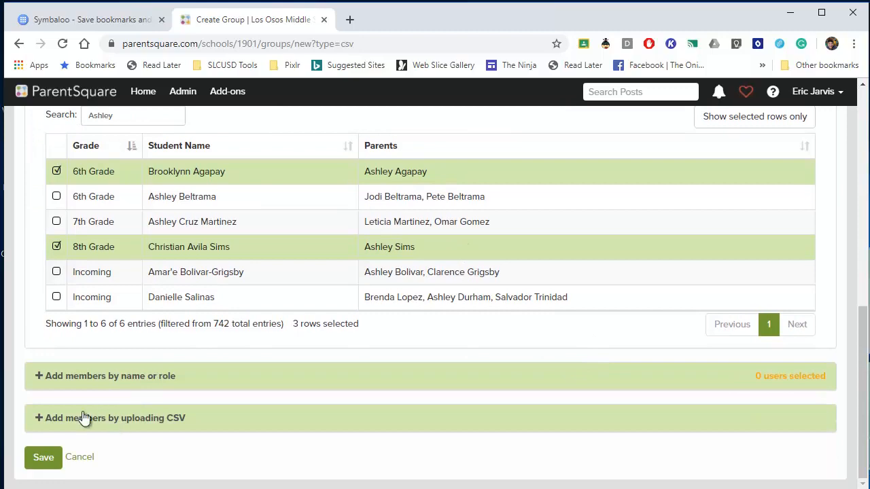
{"action": "scroll", "coordinate": [297, 346], "scroll_direction": "up", "scroll_amount": 10}
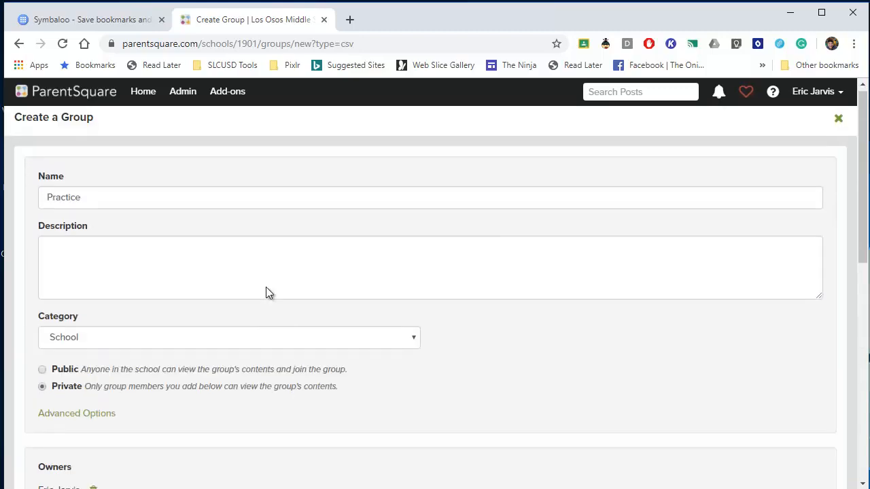
{"action": "scroll", "coordinate": [266, 292], "scroll_direction": "down", "scroll_amount": 10}
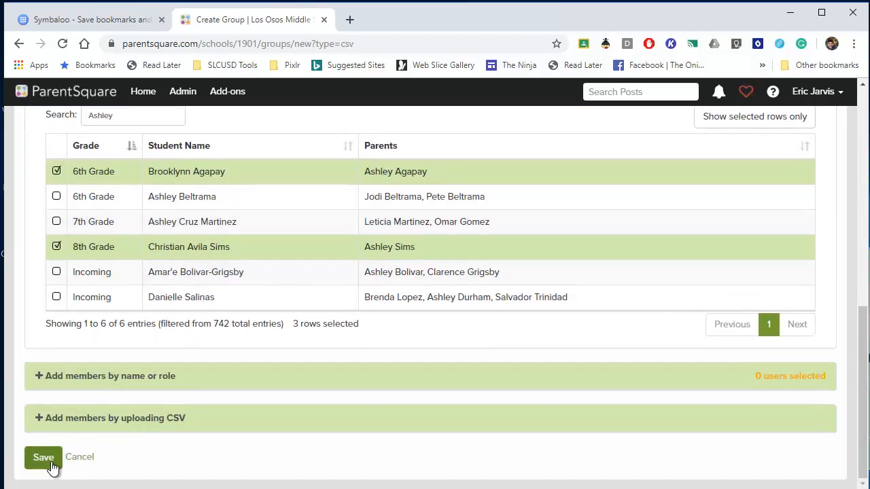
{"action": "left_click", "coordinate": [45, 460]}
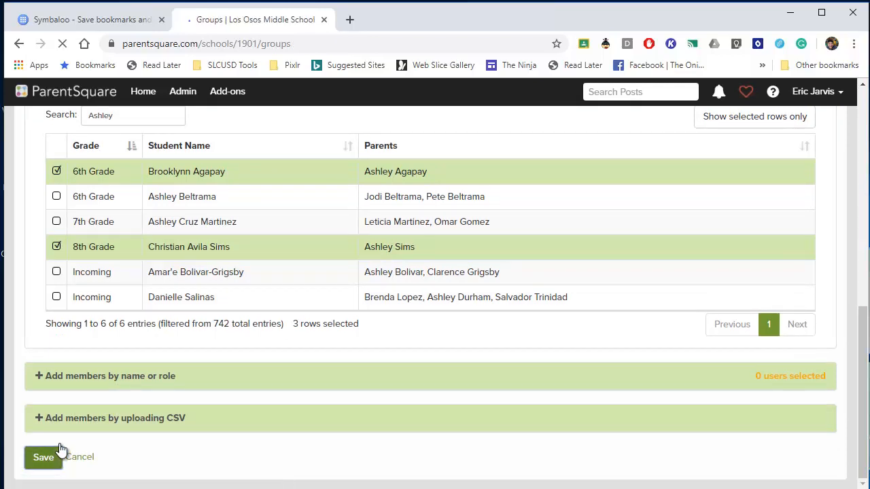
Open the saved Practice group for editing and expand its section for adding members by selecting students.
{"action": "scroll", "coordinate": [364, 336], "scroll_direction": "down", "scroll_amount": 4}
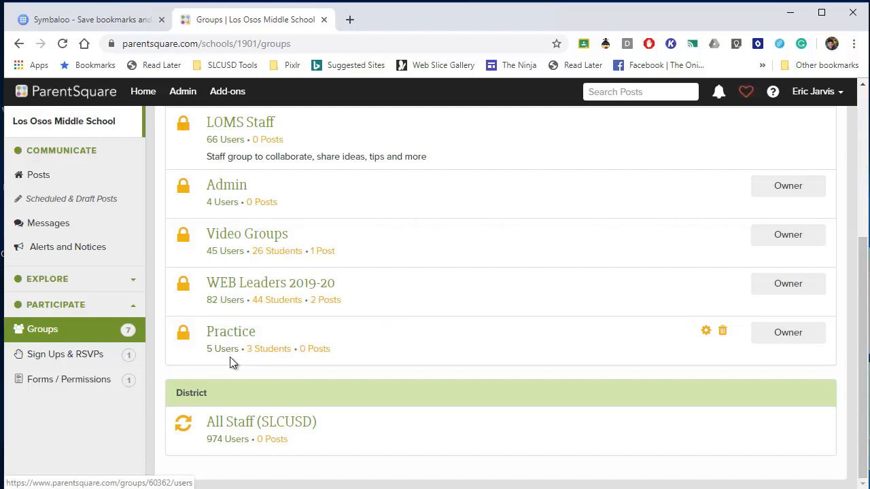
{"action": "left_click", "coordinate": [705, 330]}
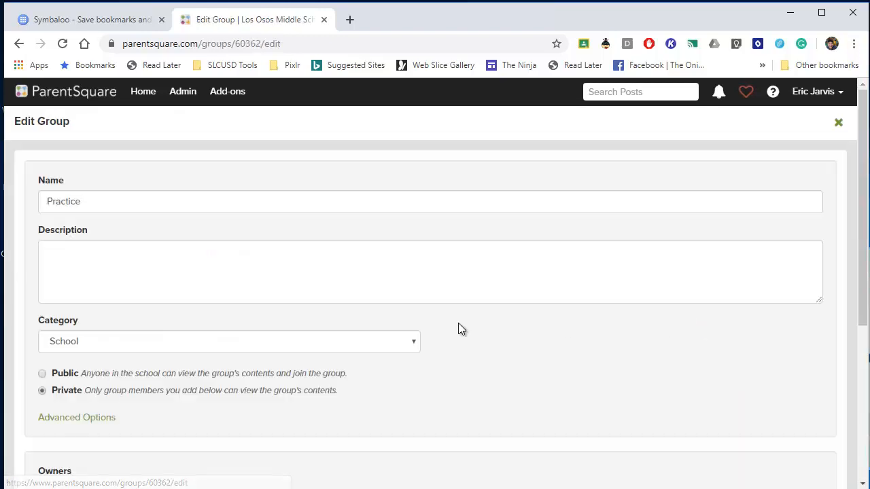
{"action": "scroll", "coordinate": [316, 385], "scroll_direction": "down", "scroll_amount": 4}
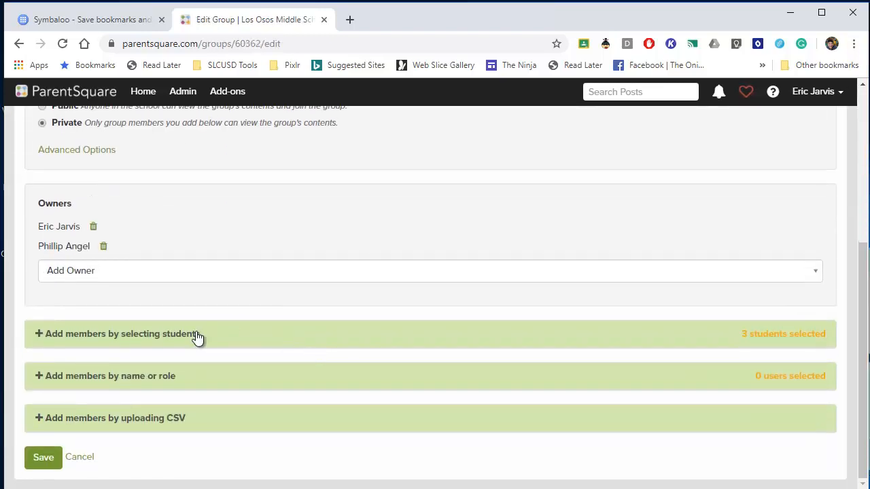
{"action": "left_click", "coordinate": [194, 336]}
Search the students by first name, add the first matching 6th-grade student to the Practice group and save it.
{"action": "left_click", "coordinate": [136, 367]}
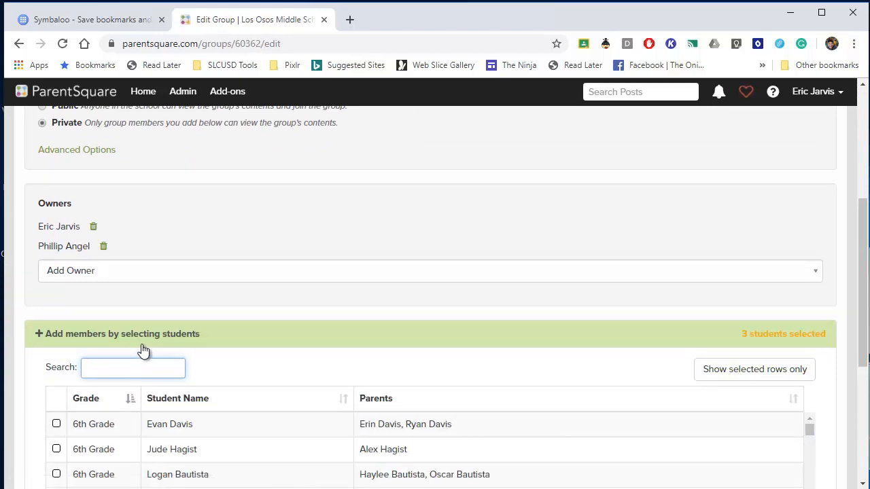
{"action": "type", "text": "ehtan"}
{"action": "key", "text": "BackSpace"}
{"action": "key", "text": "BackSpace"}
{"action": "key", "text": "BackSpace"}
{"action": "key", "text": "BackSpace"}
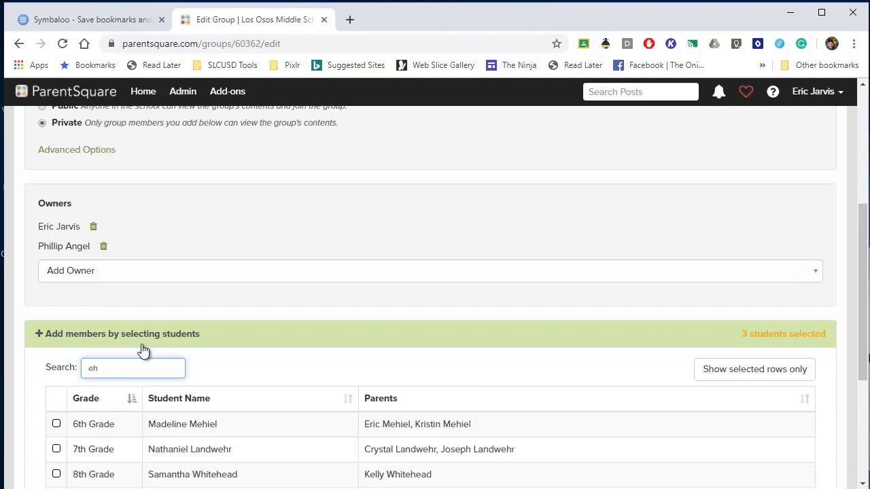
{"action": "type", "text": "than"}
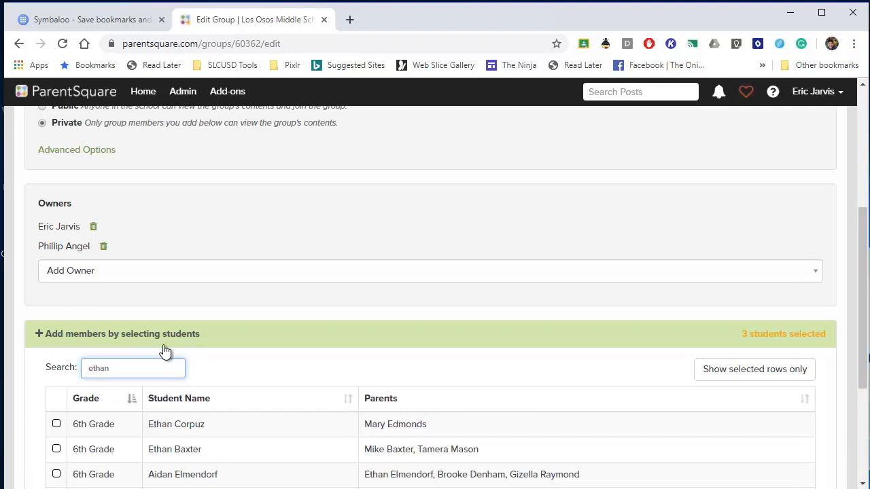
{"action": "left_click", "coordinate": [56, 424]}
{"action": "scroll", "coordinate": [166, 401], "scroll_direction": "down", "scroll_amount": 1}
{"action": "scroll", "coordinate": [166, 402], "scroll_direction": "down", "scroll_amount": 3}
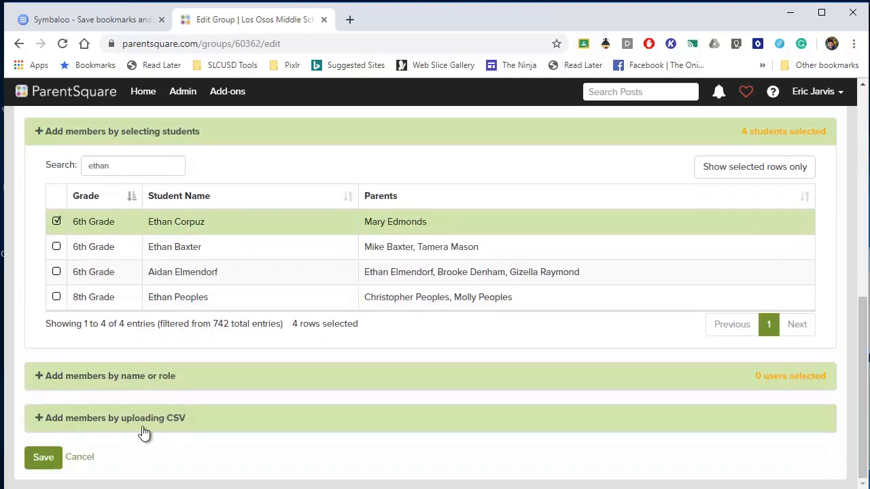
{"action": "left_click", "coordinate": [48, 462]}
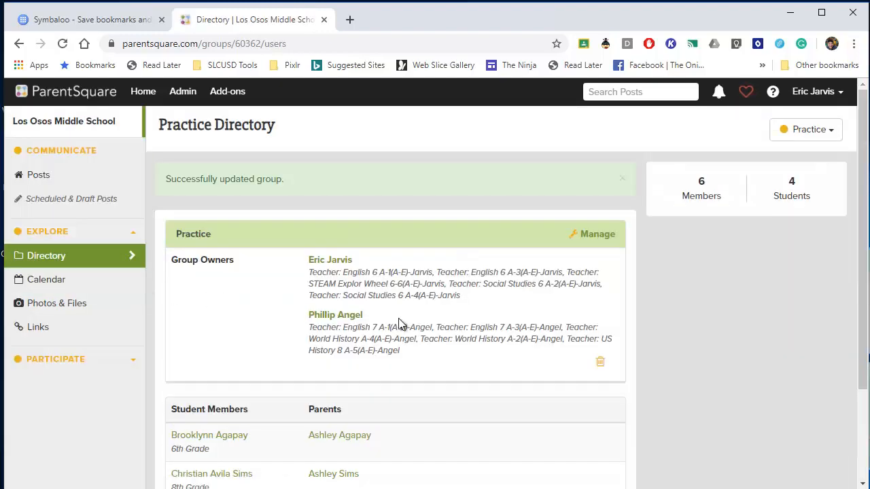
Review the owners and student members in the Practice directory and return to the school's groups list to find the Practice entry.
{"action": "scroll", "coordinate": [396, 299], "scroll_direction": "down", "scroll_amount": 2}
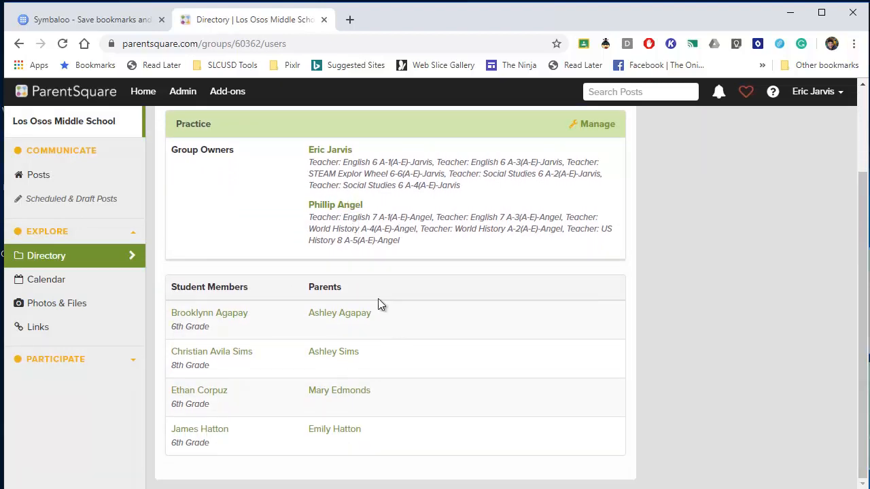
{"action": "scroll", "coordinate": [379, 302], "scroll_direction": "up", "scroll_amount": 2}
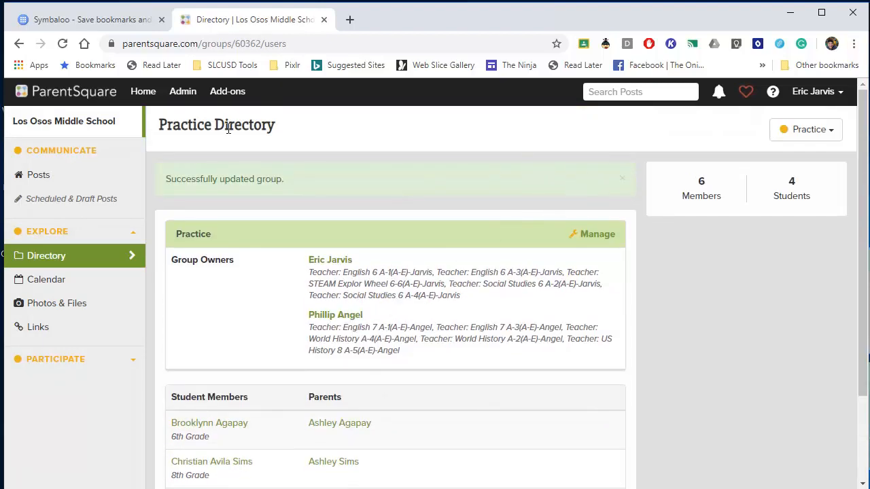
{"action": "scroll", "coordinate": [228, 129], "scroll_direction": "down", "scroll_amount": 1}
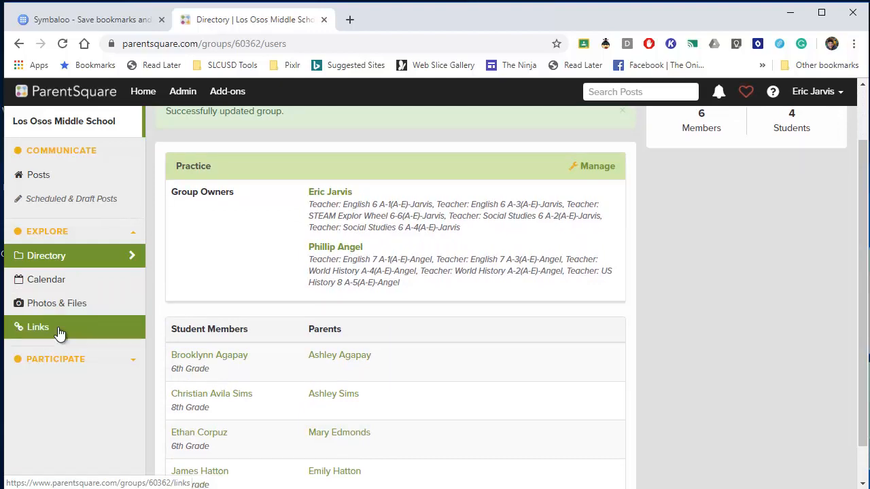
{"action": "scroll", "coordinate": [577, 299], "scroll_direction": "up", "scroll_amount": 1}
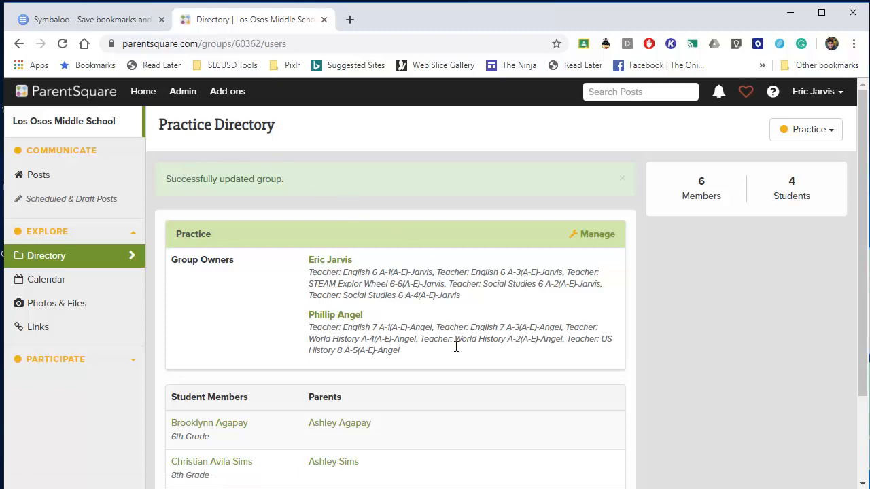
{"action": "left_click", "coordinate": [55, 359]}
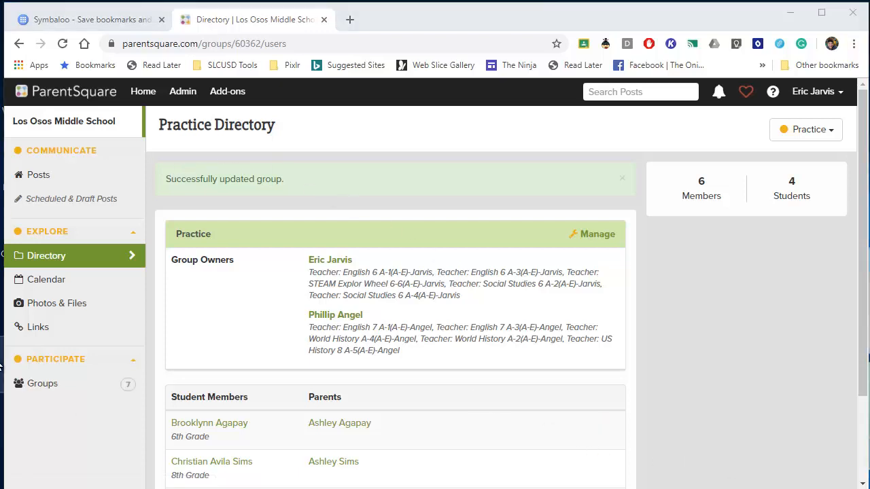
{"action": "left_click", "coordinate": [48, 386]}
{"action": "scroll", "coordinate": [473, 353], "scroll_direction": "down", "scroll_amount": 3}
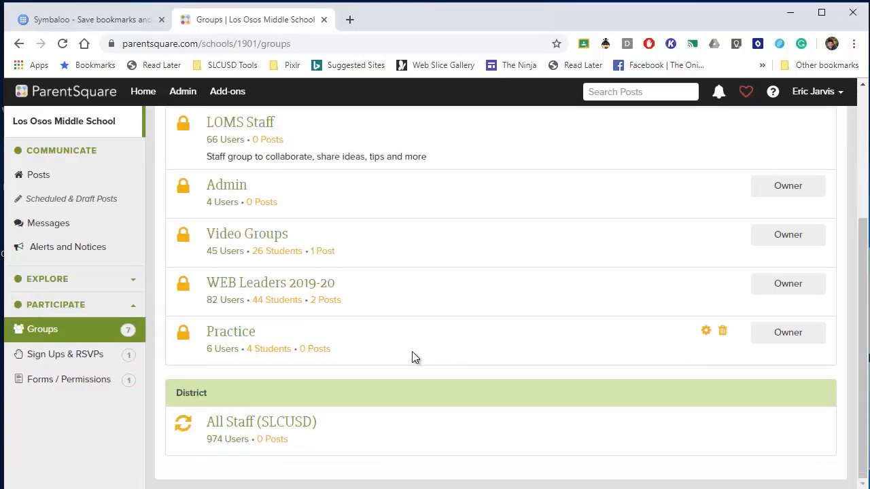
Open the Practice group, start a new post to it and include students in the audience alongside staff and parents.
{"action": "left_click", "coordinate": [224, 332]}
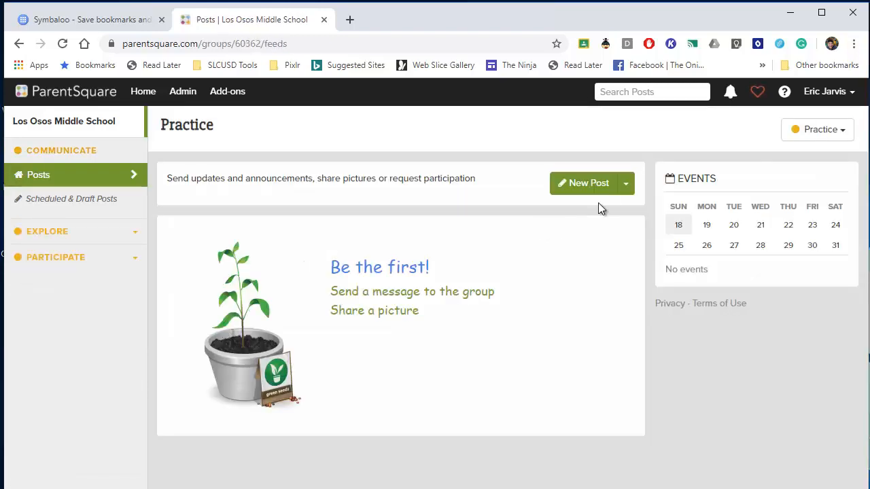
{"action": "left_click", "coordinate": [602, 195]}
{"action": "left_click", "coordinate": [591, 192]}
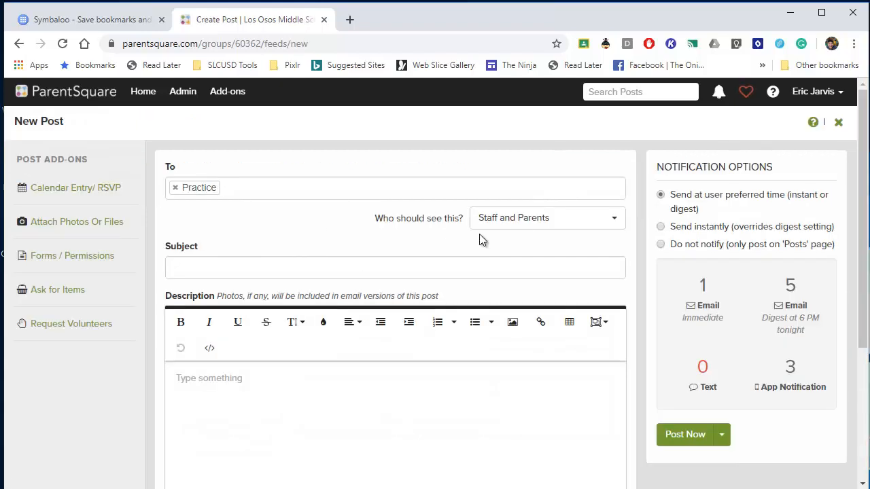
{"action": "left_click", "coordinate": [524, 221]}
{"action": "left_click", "coordinate": [482, 281]}
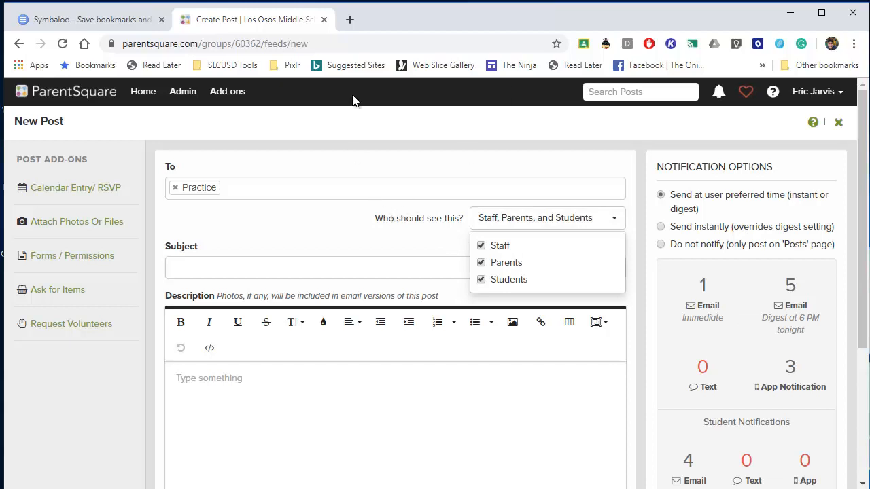
{"action": "scroll", "coordinate": [410, 293], "scroll_direction": "down", "scroll_amount": 1}
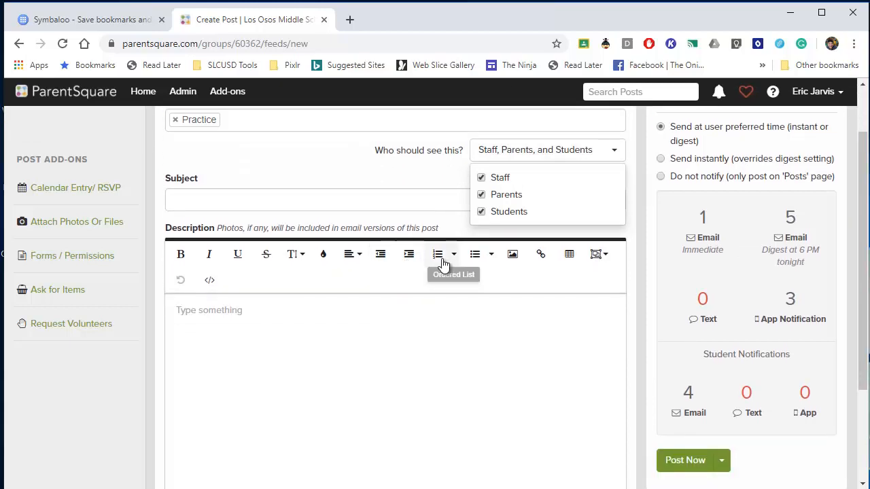
Start a new school-level post addressed to the Practice and WEB Leaders 2019-20 groups and the teacher's English 6 A-1(A-E) class.
{"action": "left_click", "coordinate": [51, 94]}
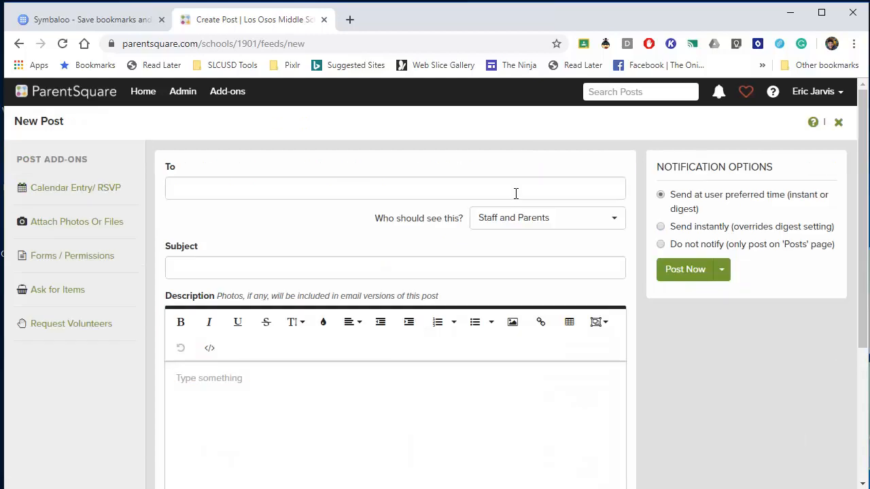
{"action": "left_click", "coordinate": [503, 183]}
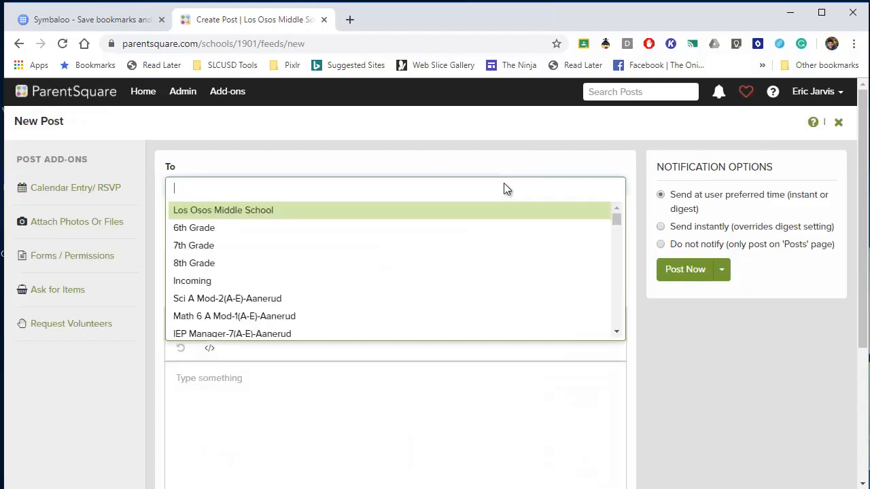
{"action": "type", "text": "Prac"}
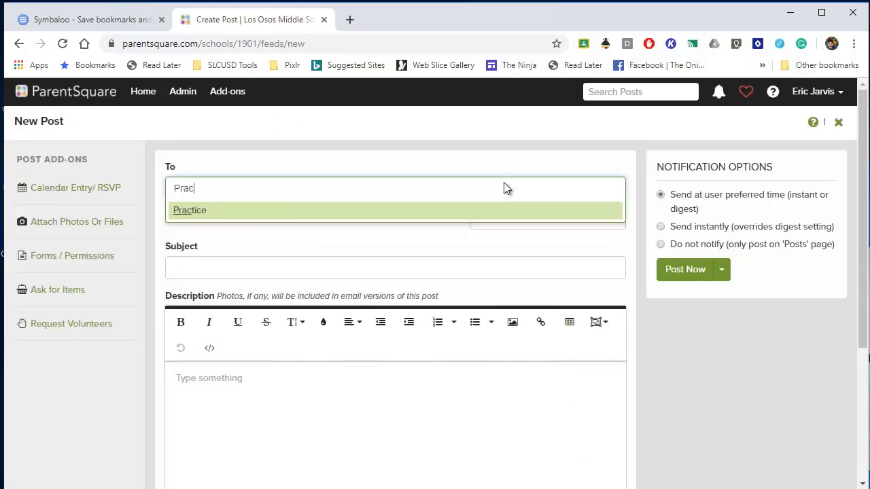
{"action": "left_click", "coordinate": [178, 212]}
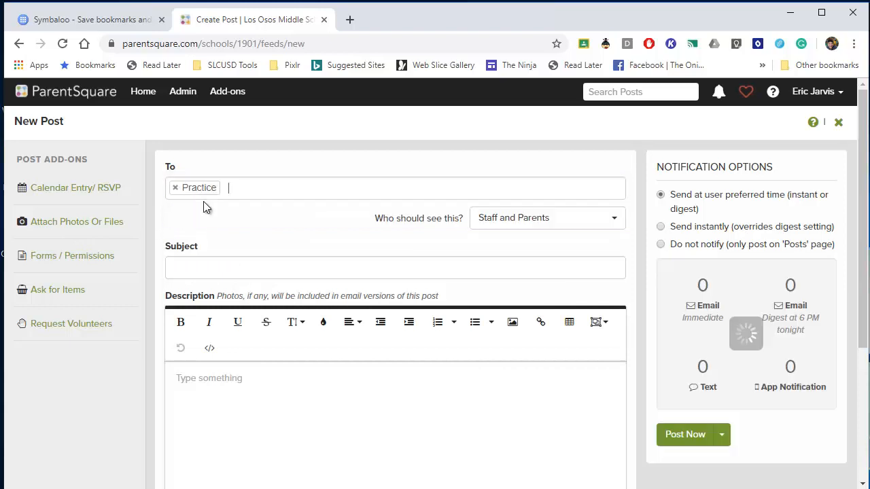
{"action": "type", "text": "WE"}
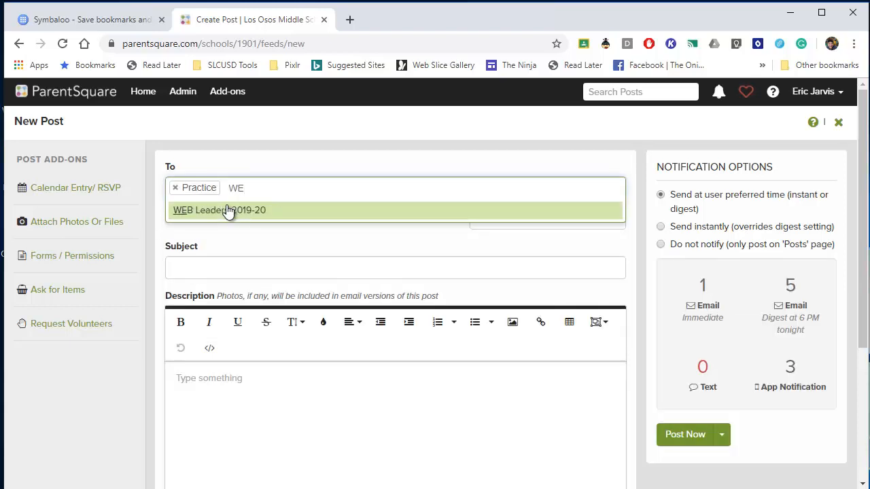
{"action": "left_click", "coordinate": [229, 211]}
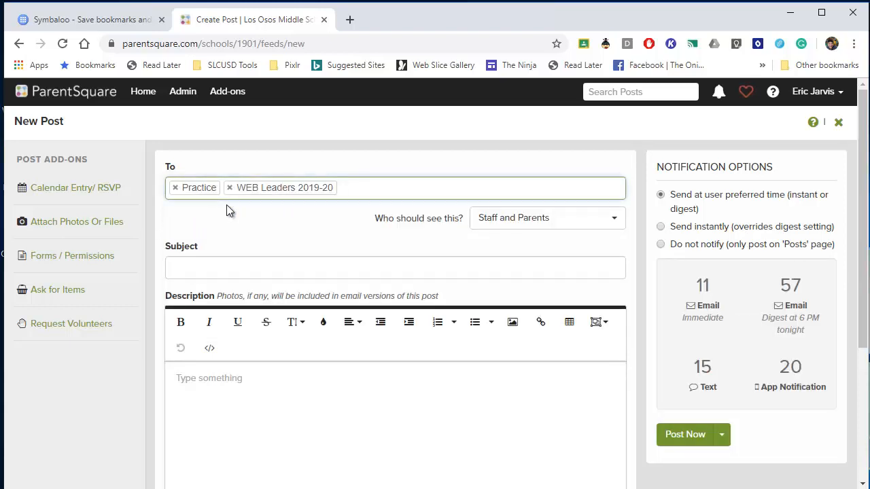
{"action": "type", "text": "Jarvi"}
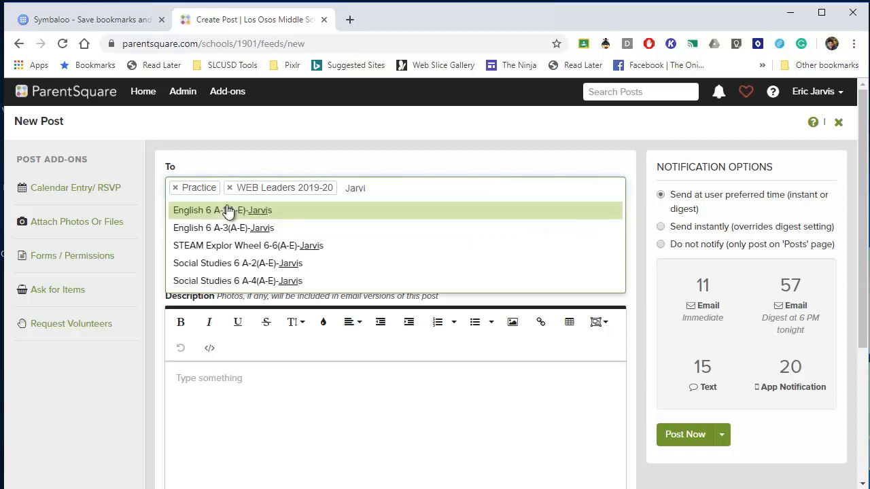
{"action": "left_click", "coordinate": [228, 212]}
Extend the visibility of the post with three recipient groups to include students.
{"action": "left_click", "coordinate": [243, 267]}
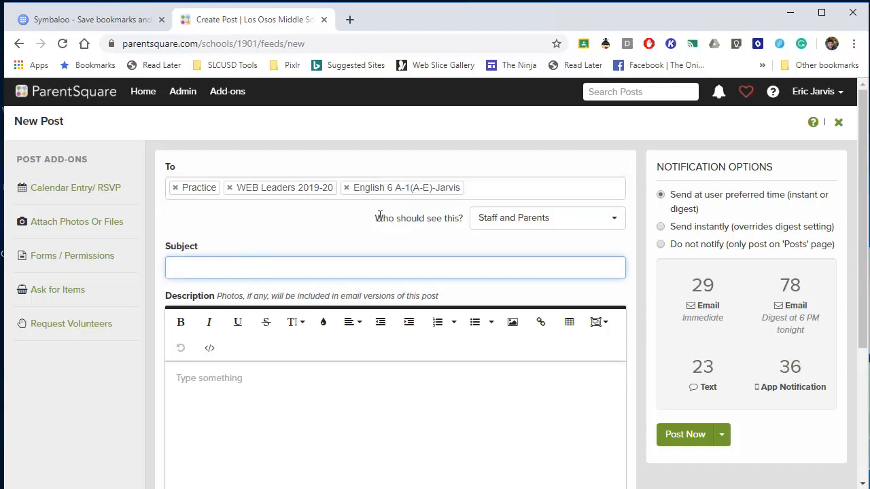
{"action": "left_click", "coordinate": [495, 224]}
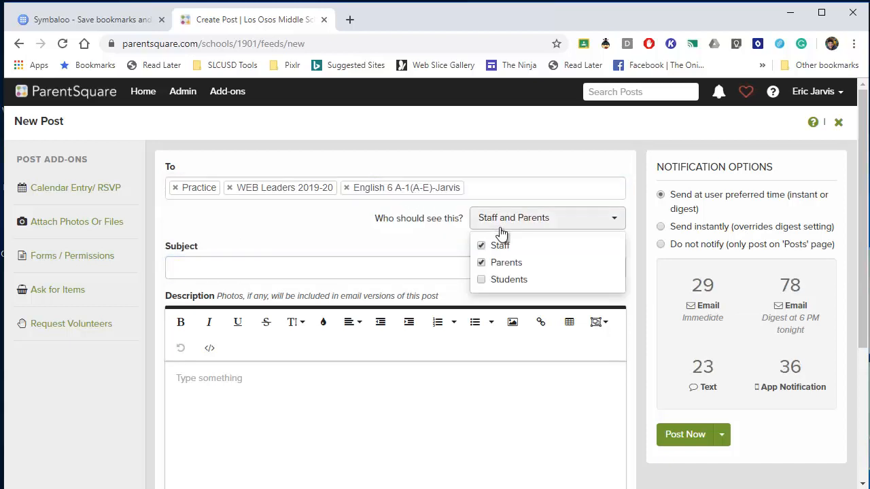
{"action": "left_click", "coordinate": [482, 281]}
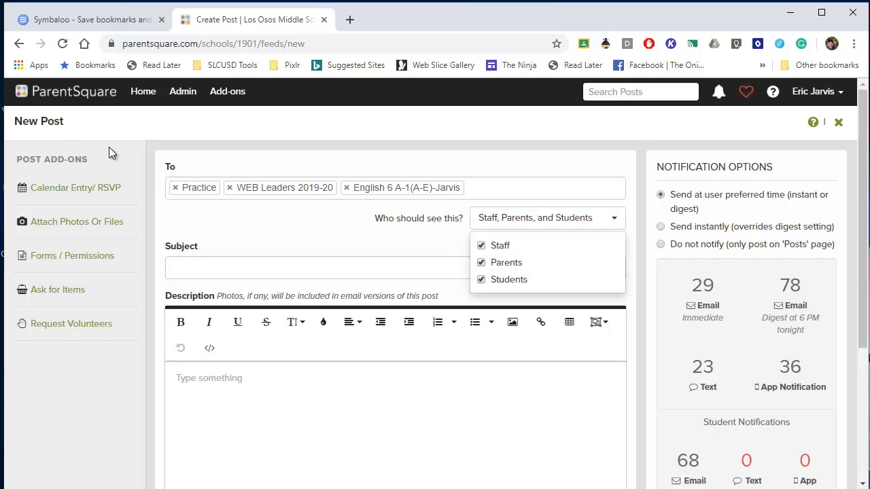
Leave the unsent post for the school's groups list and delete the Practice group.
{"action": "left_click", "coordinate": [71, 98]}
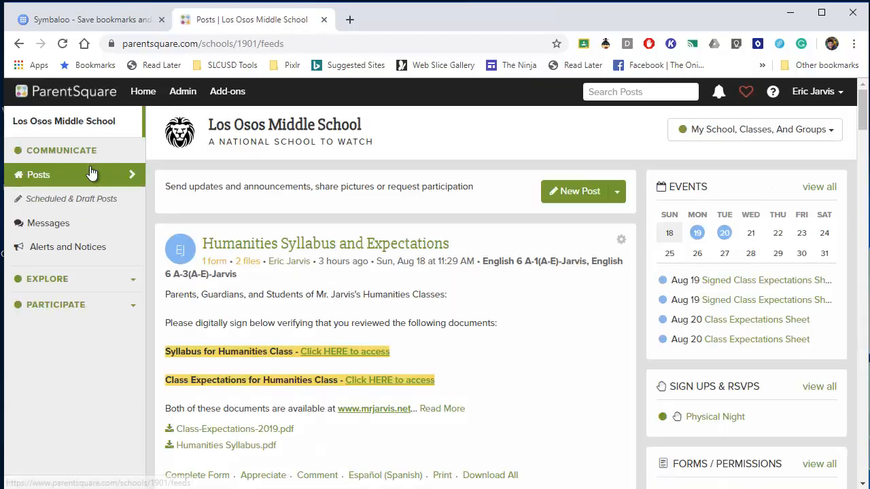
{"action": "scroll", "coordinate": [76, 268], "scroll_direction": "down", "scroll_amount": 1}
{"action": "left_click", "coordinate": [76, 277]}
{"action": "left_click", "coordinate": [34, 433]}
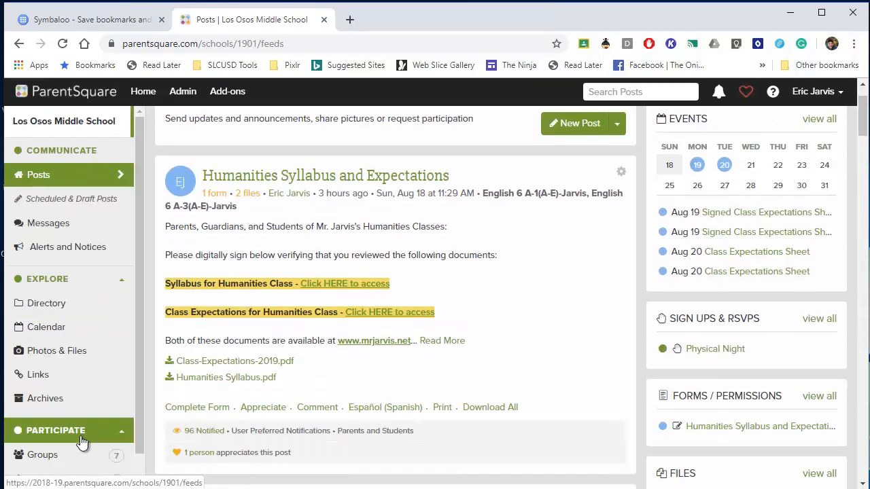
{"action": "left_click", "coordinate": [50, 465]}
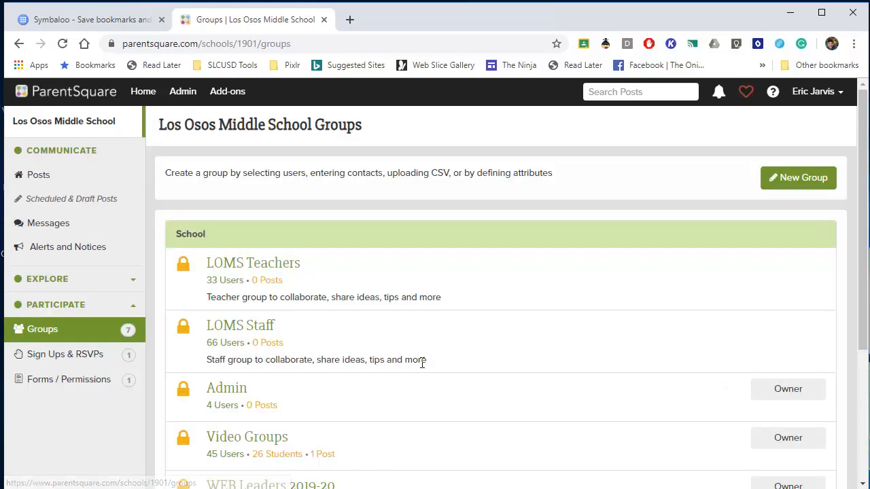
{"action": "scroll", "coordinate": [426, 350], "scroll_direction": "down", "scroll_amount": 2}
{"action": "scroll", "coordinate": [426, 349], "scroll_direction": "down", "scroll_amount": 1}
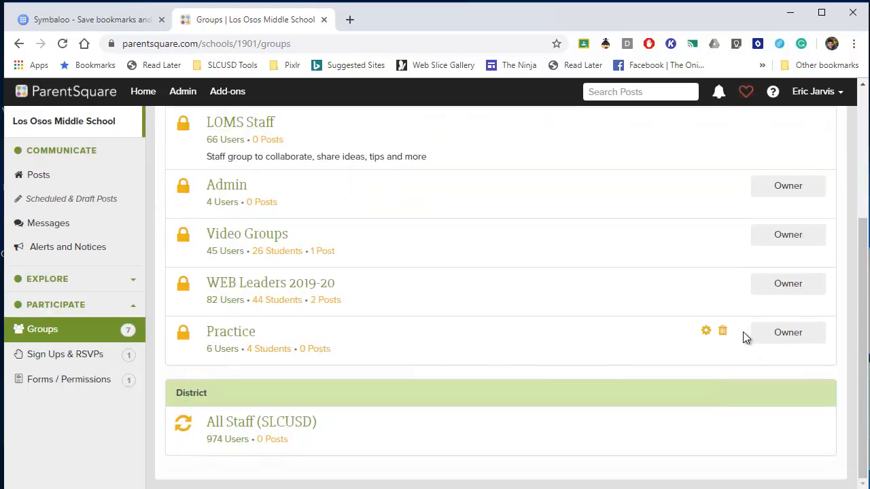
{"action": "left_click", "coordinate": [722, 332]}
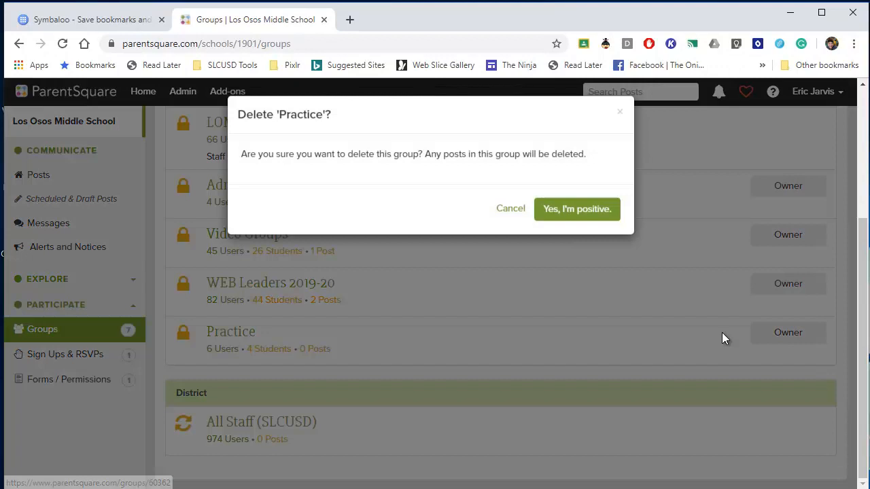
{"action": "left_click", "coordinate": [604, 214]}
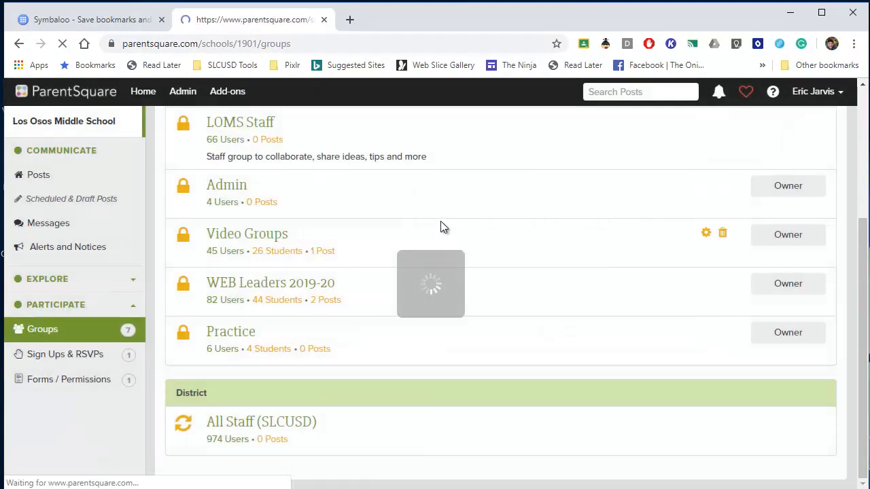